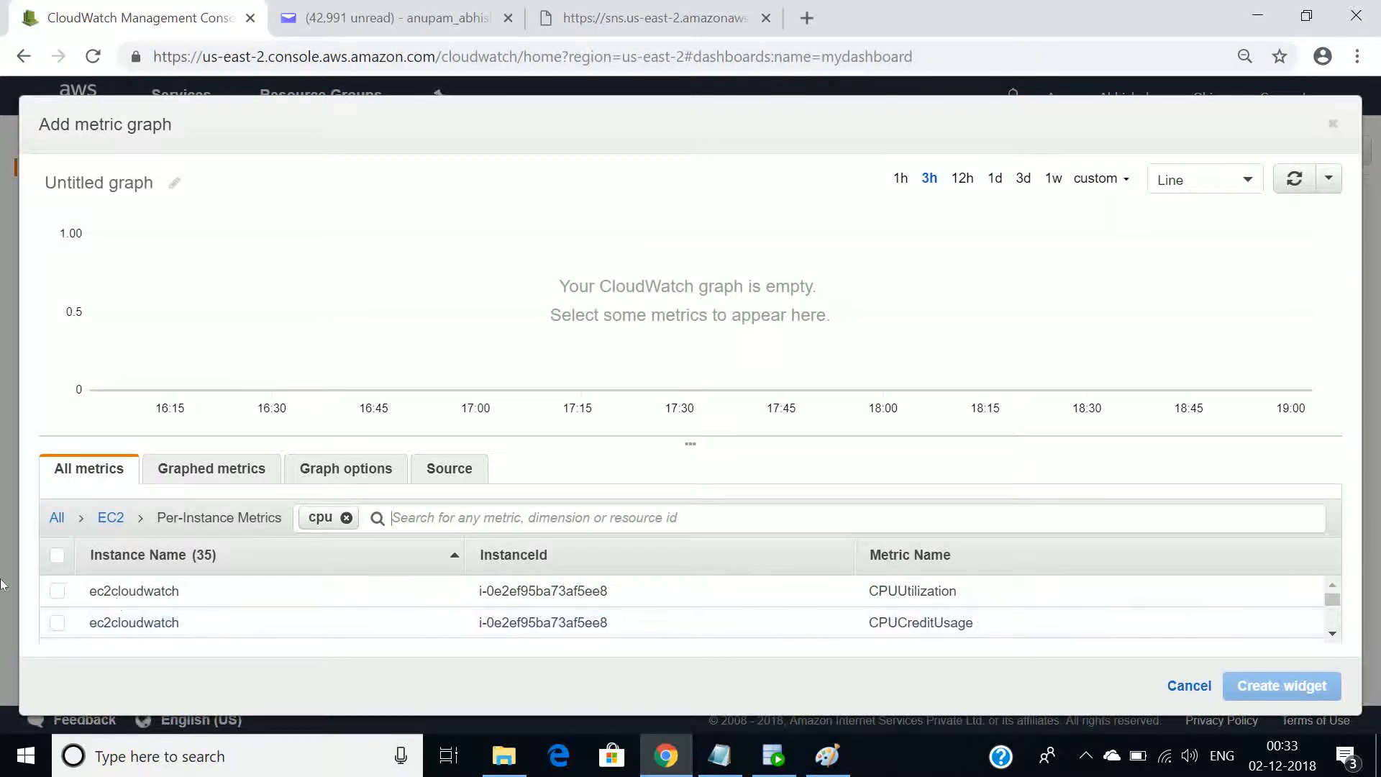
Add a line graph widget of the ec2cloudwatch instance's CPUUtilization metric to mydashboard
left_click(57, 594)
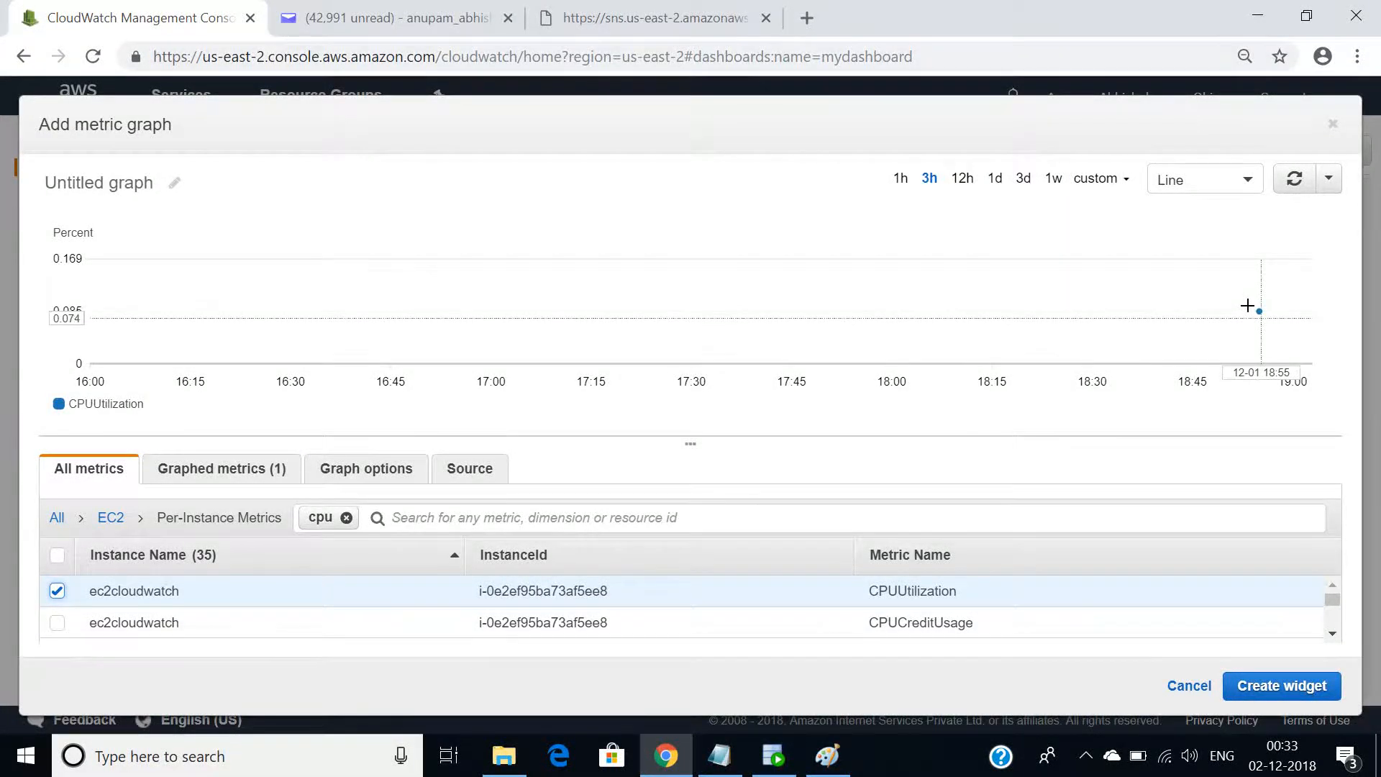
mouse_move(1249, 302)
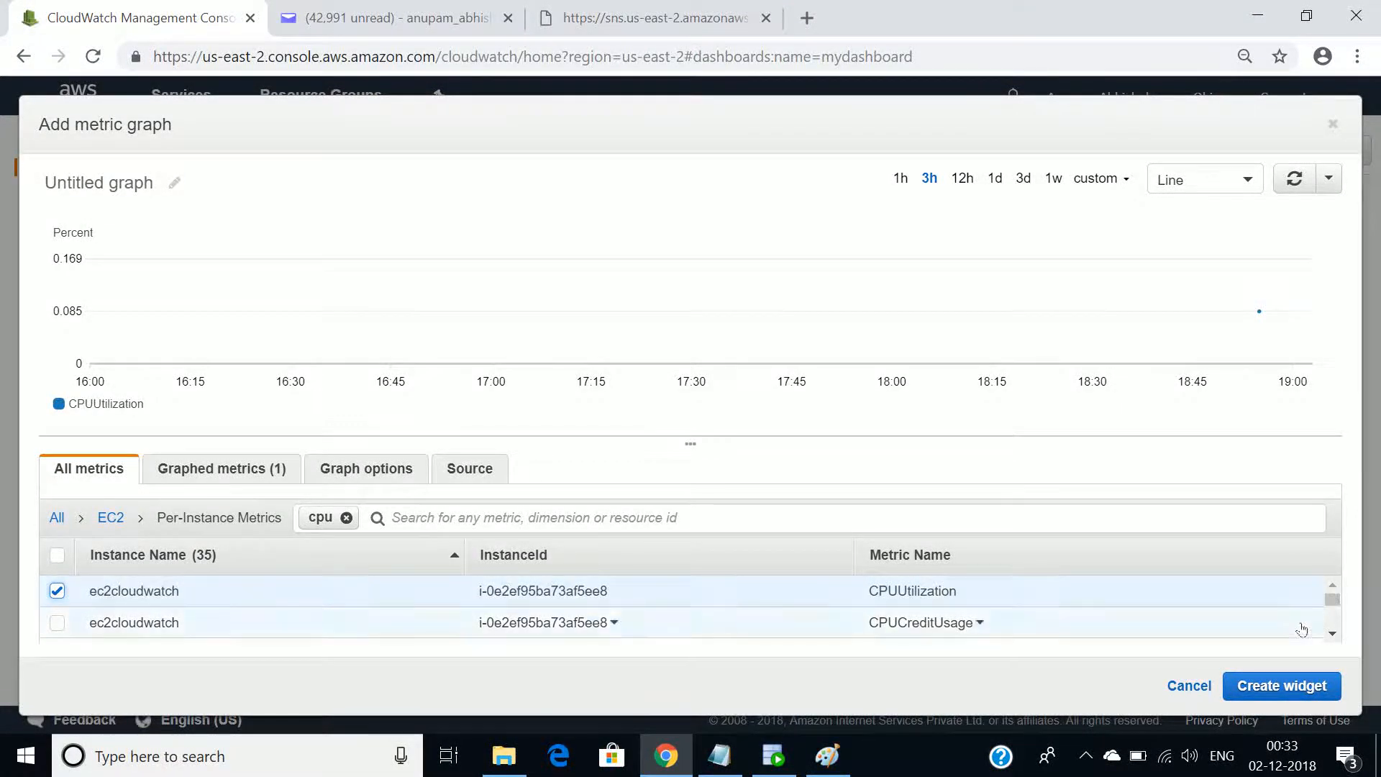
left_click(1259, 688)
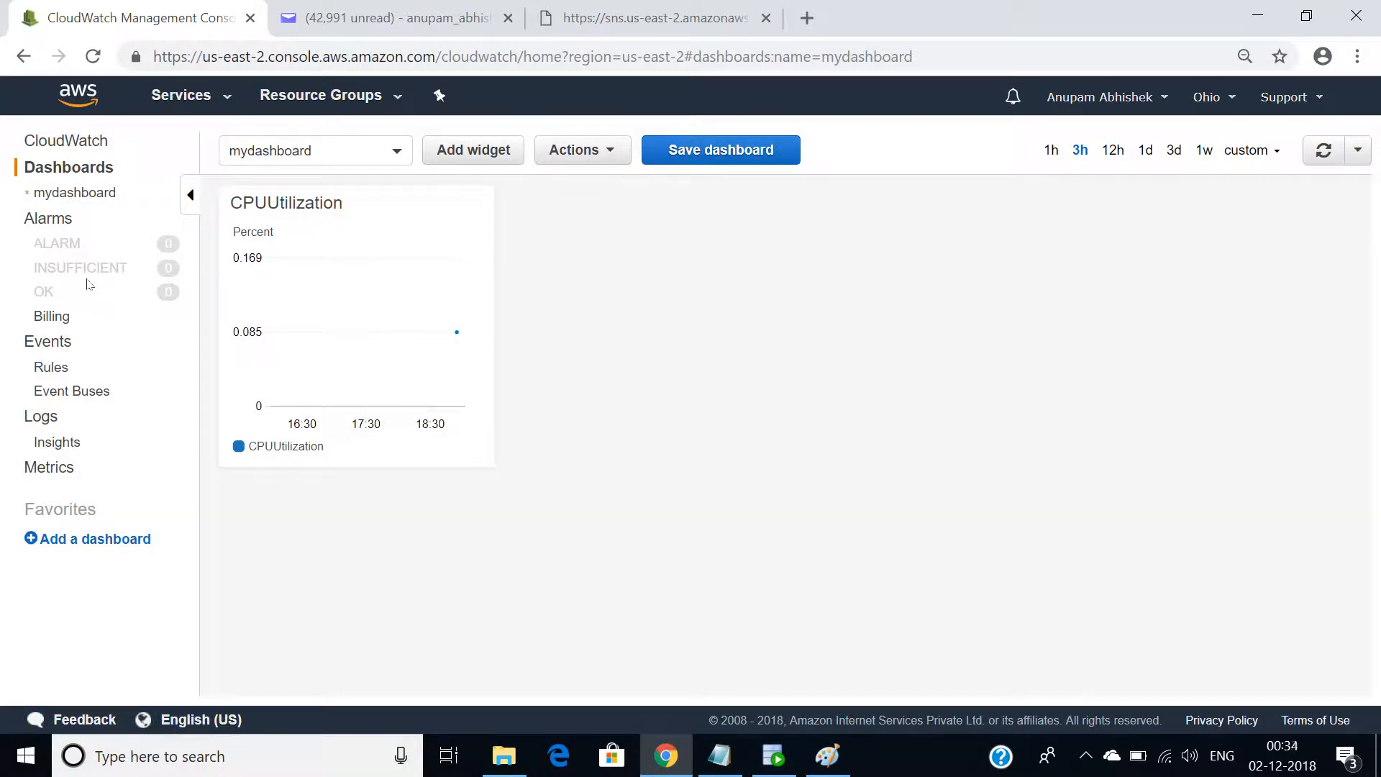
Start a new CloudWatch alarm and browse its metric selection to the EC2 per-instance metrics
left_click(47, 225)
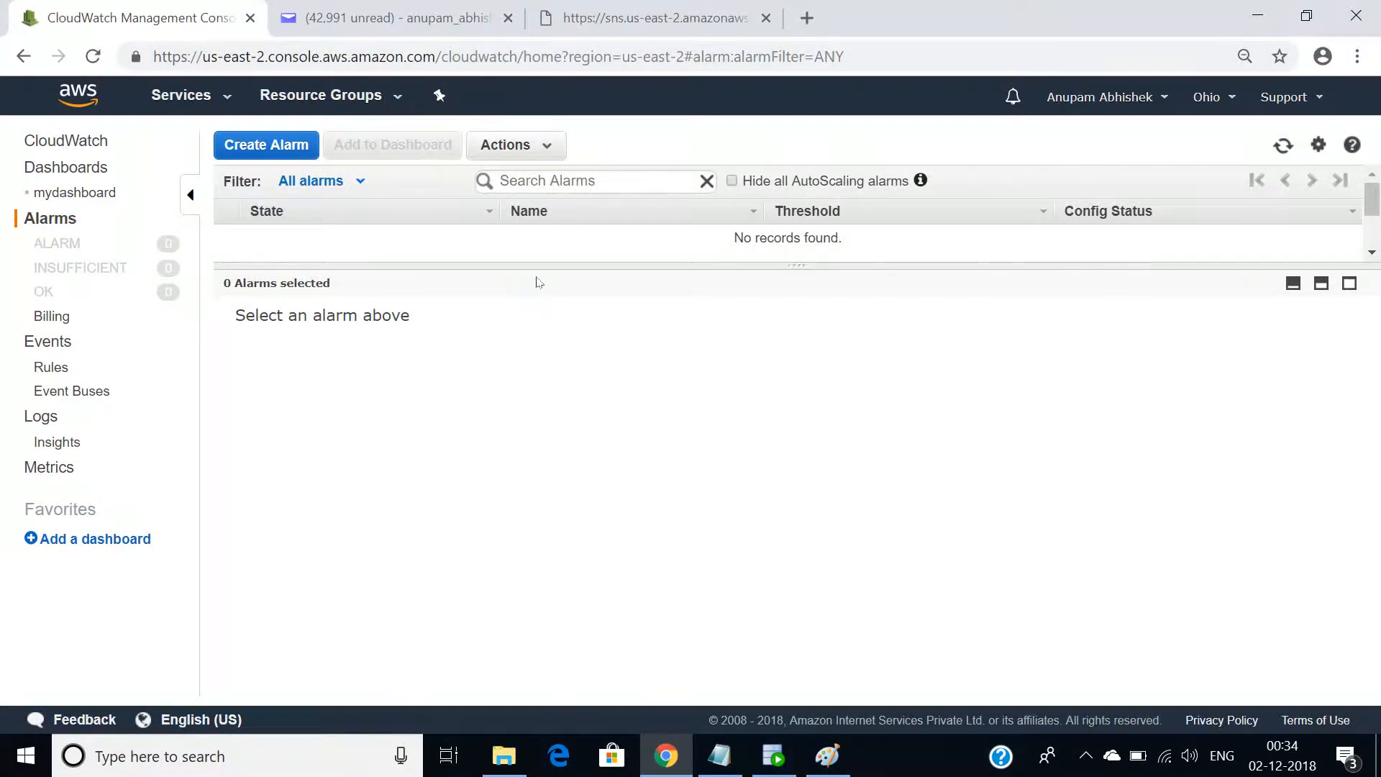
left_click_drag(530, 263, 542, 389)
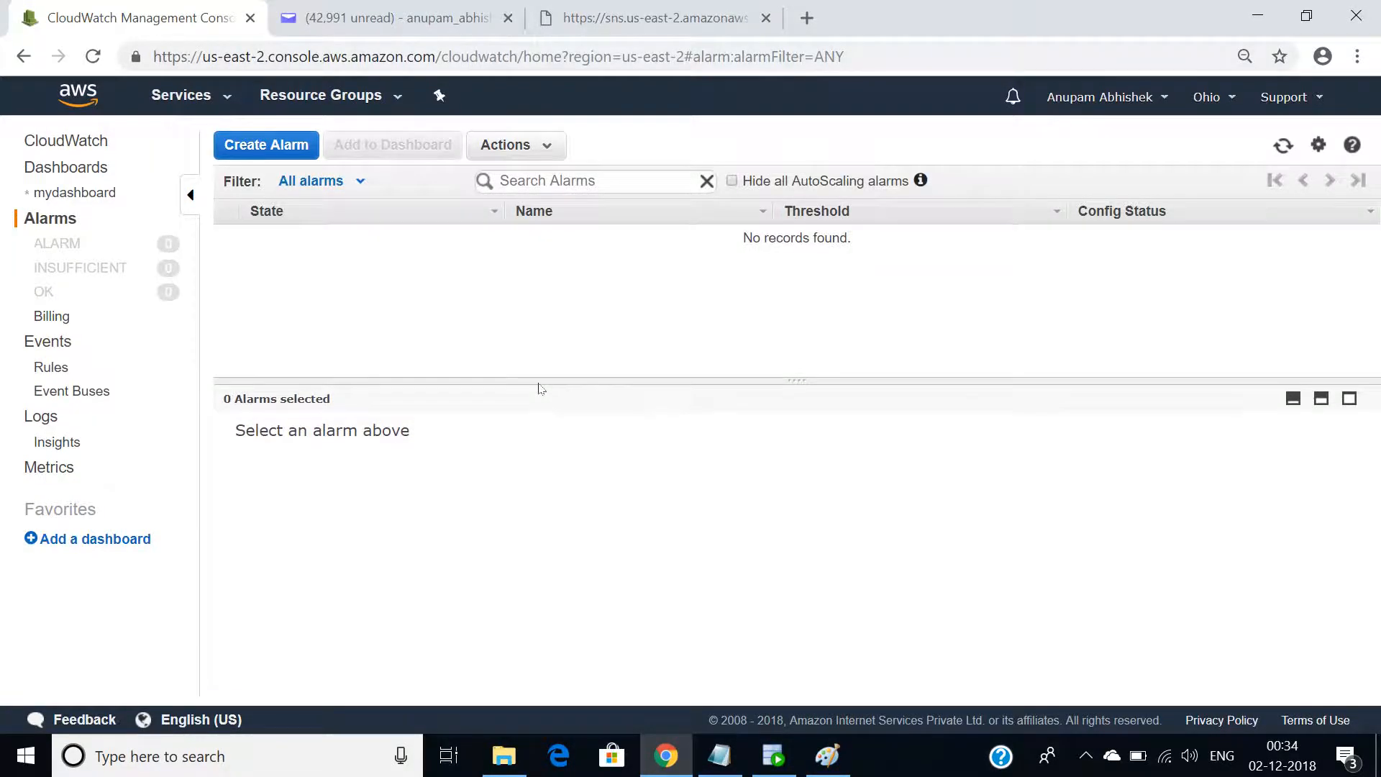
left_click(272, 149)
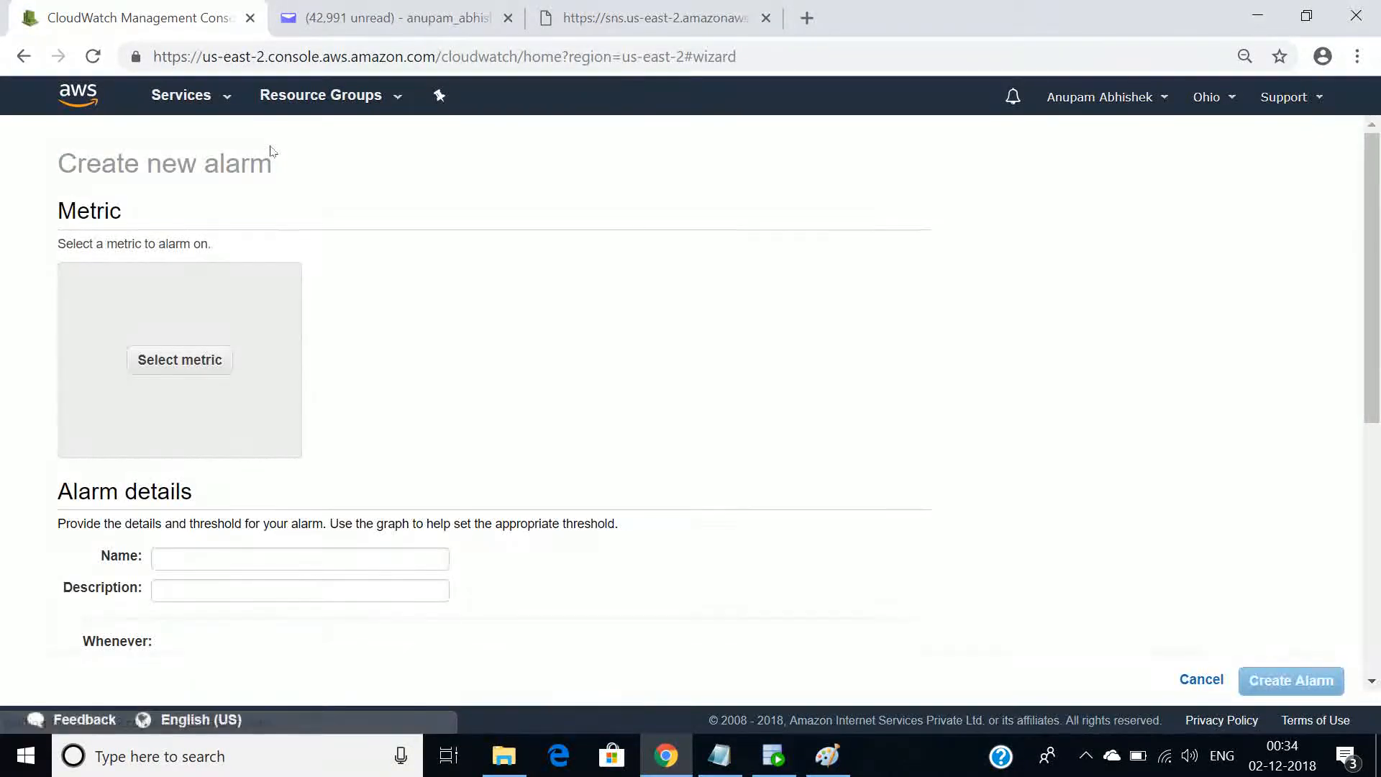
left_click(188, 374)
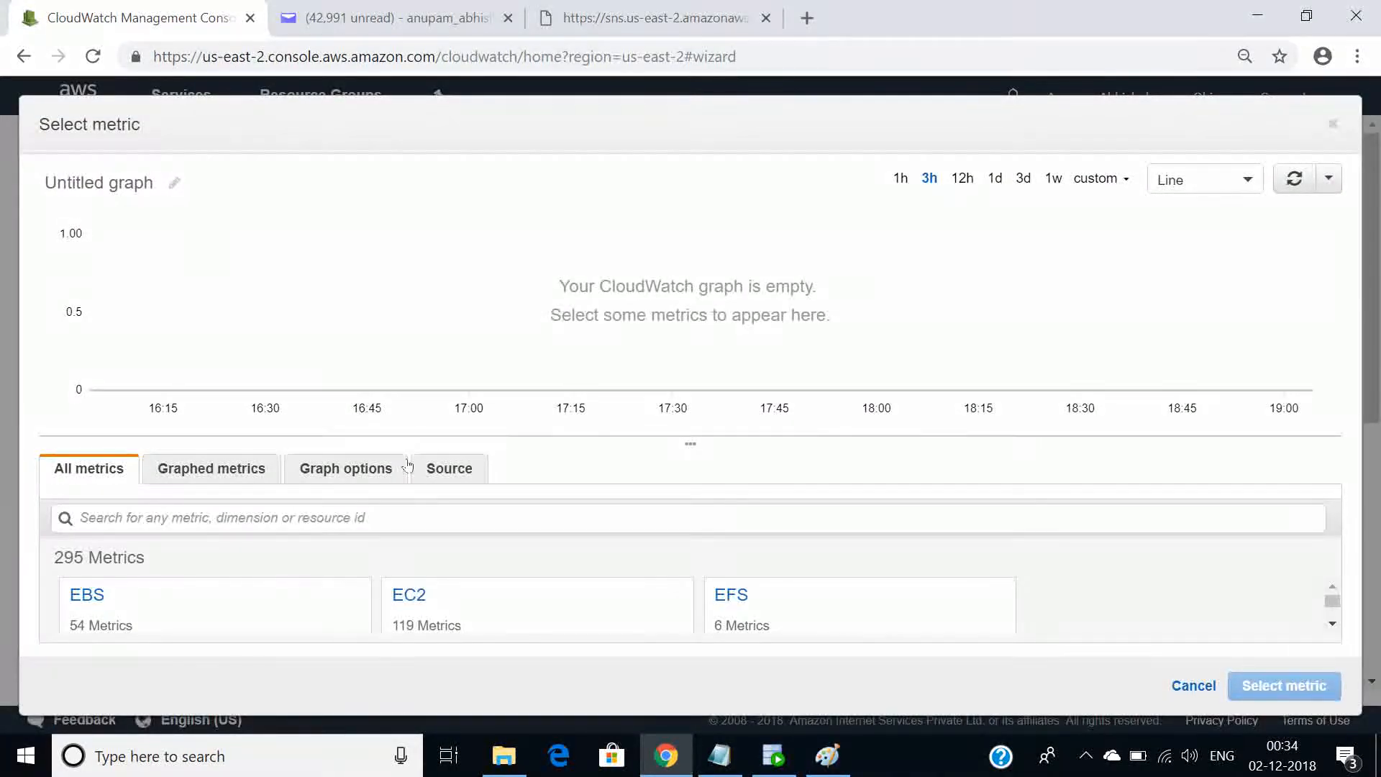
left_click(411, 598)
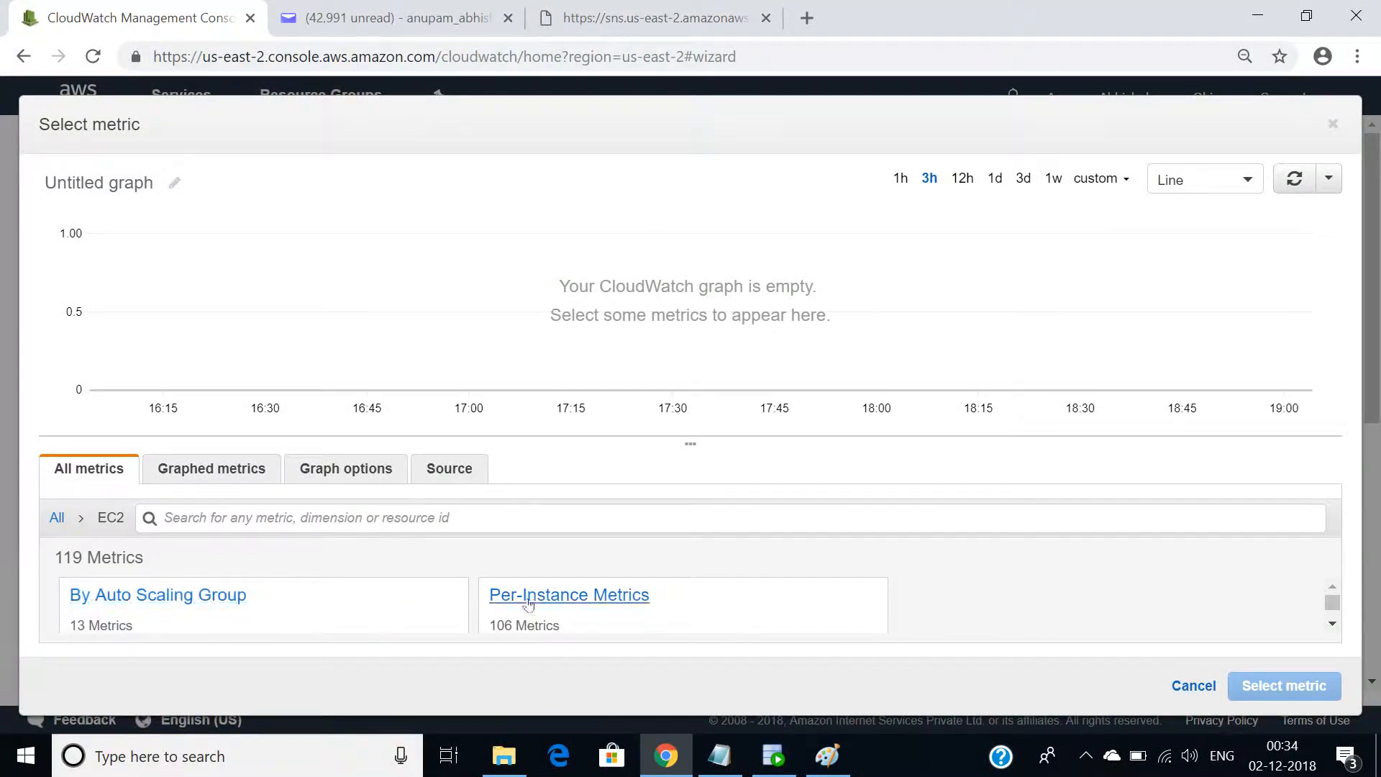
left_click(561, 597)
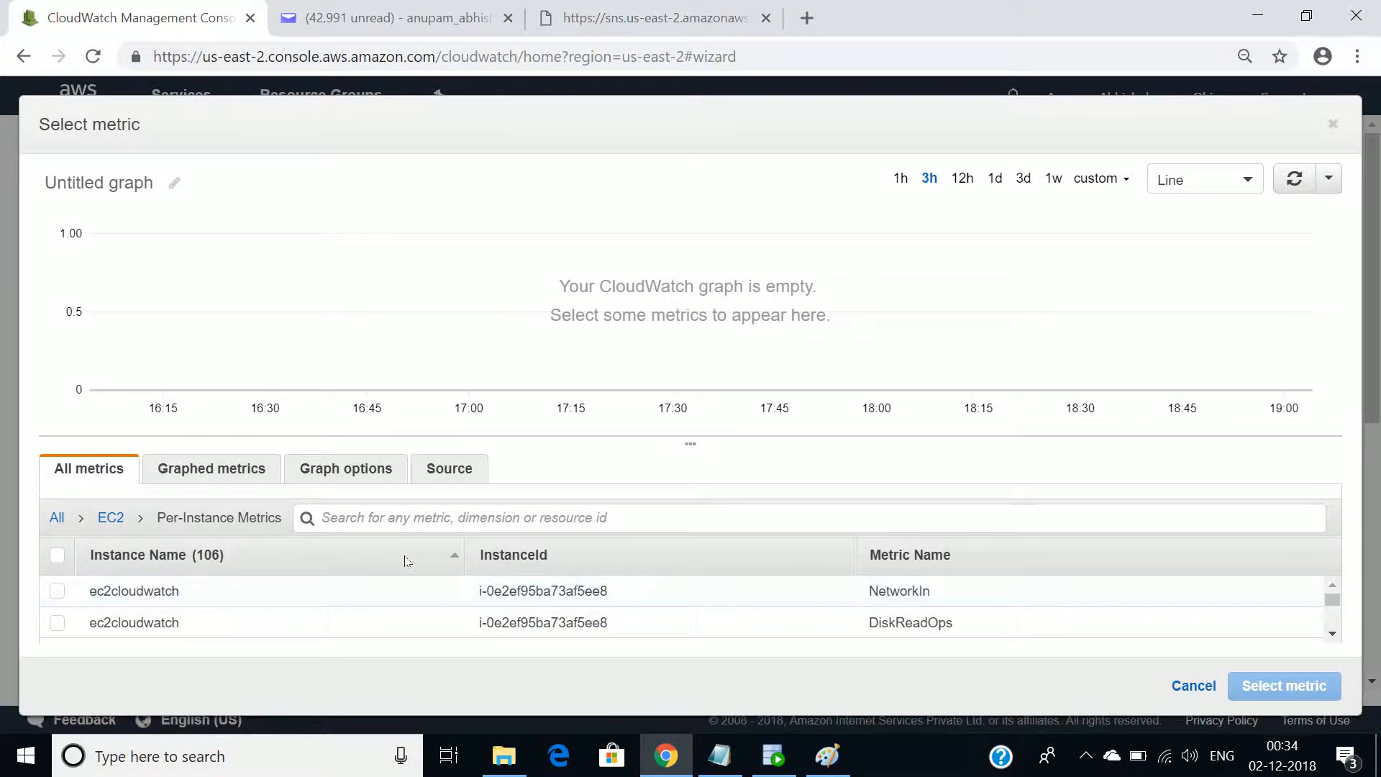
Filter the metrics by "cpu" and select CPUUtilization of the ec2cloudwatch instance as the alarm's metric
left_click(420, 512)
type("cpu")
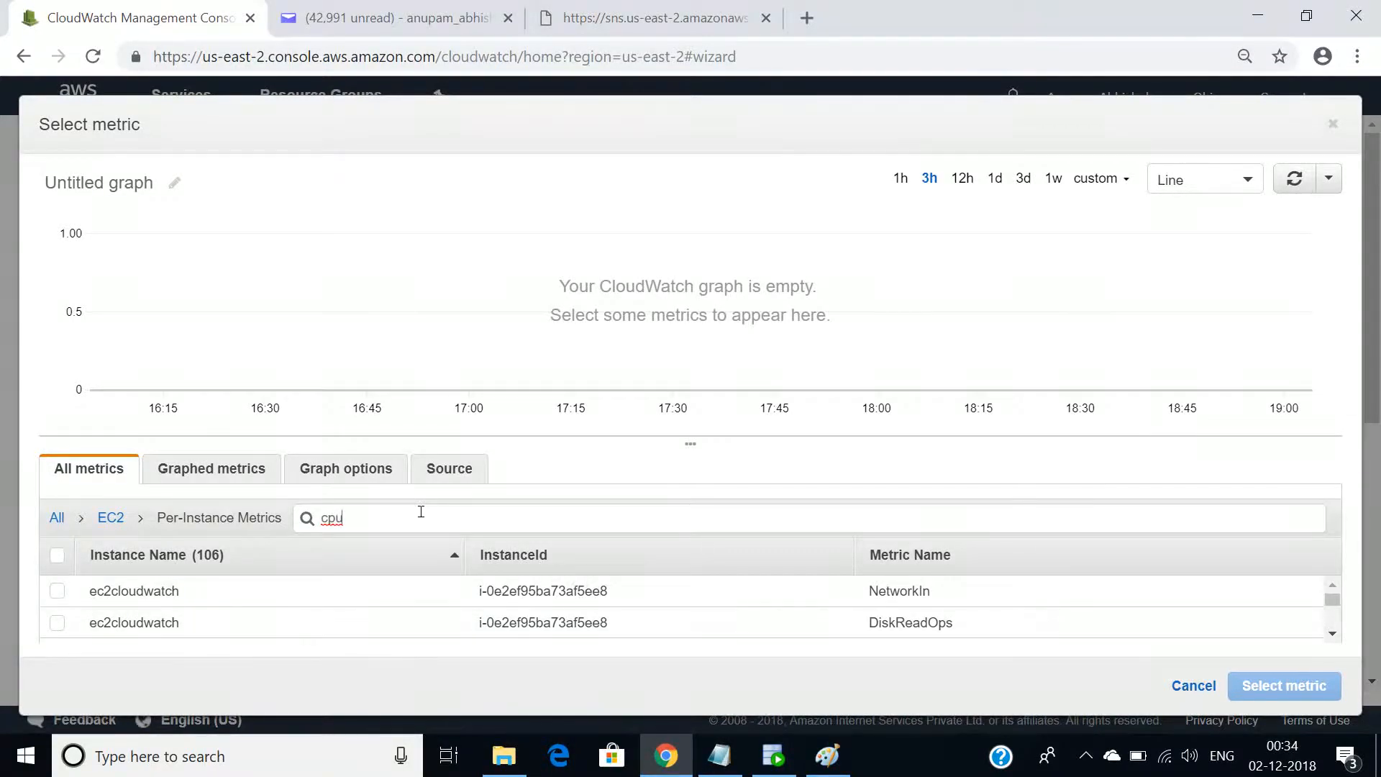
key("Return")
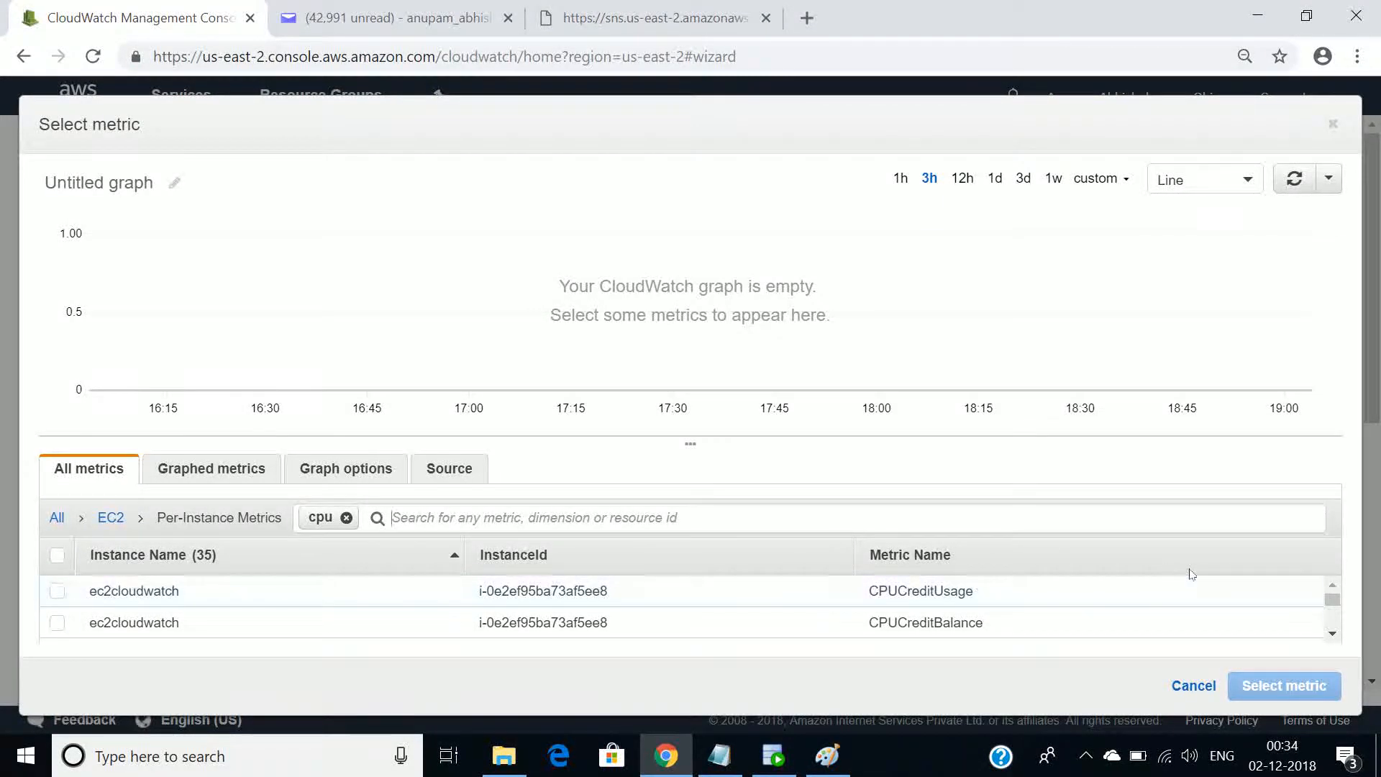
left_click(1332, 635)
left_click(1332, 635)
left_click(1333, 635)
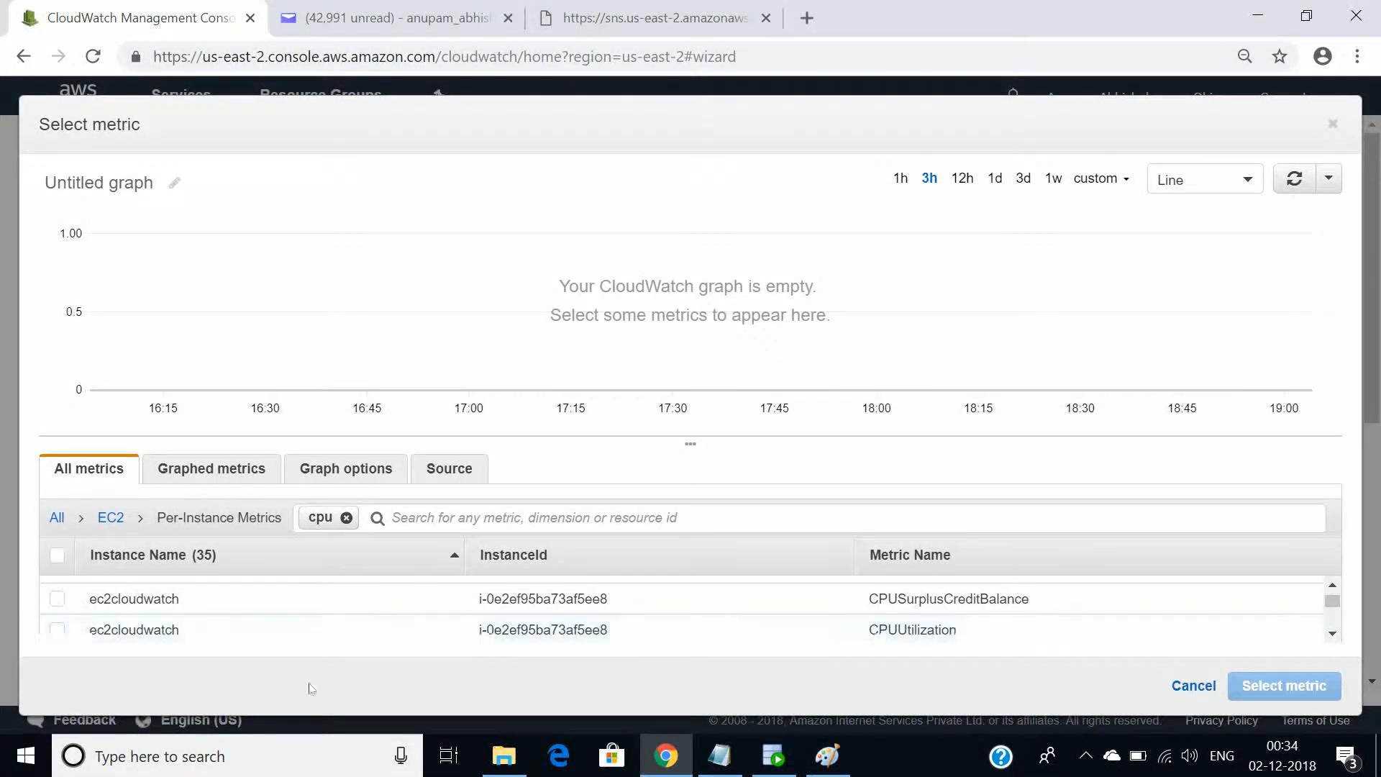
left_click(57, 631)
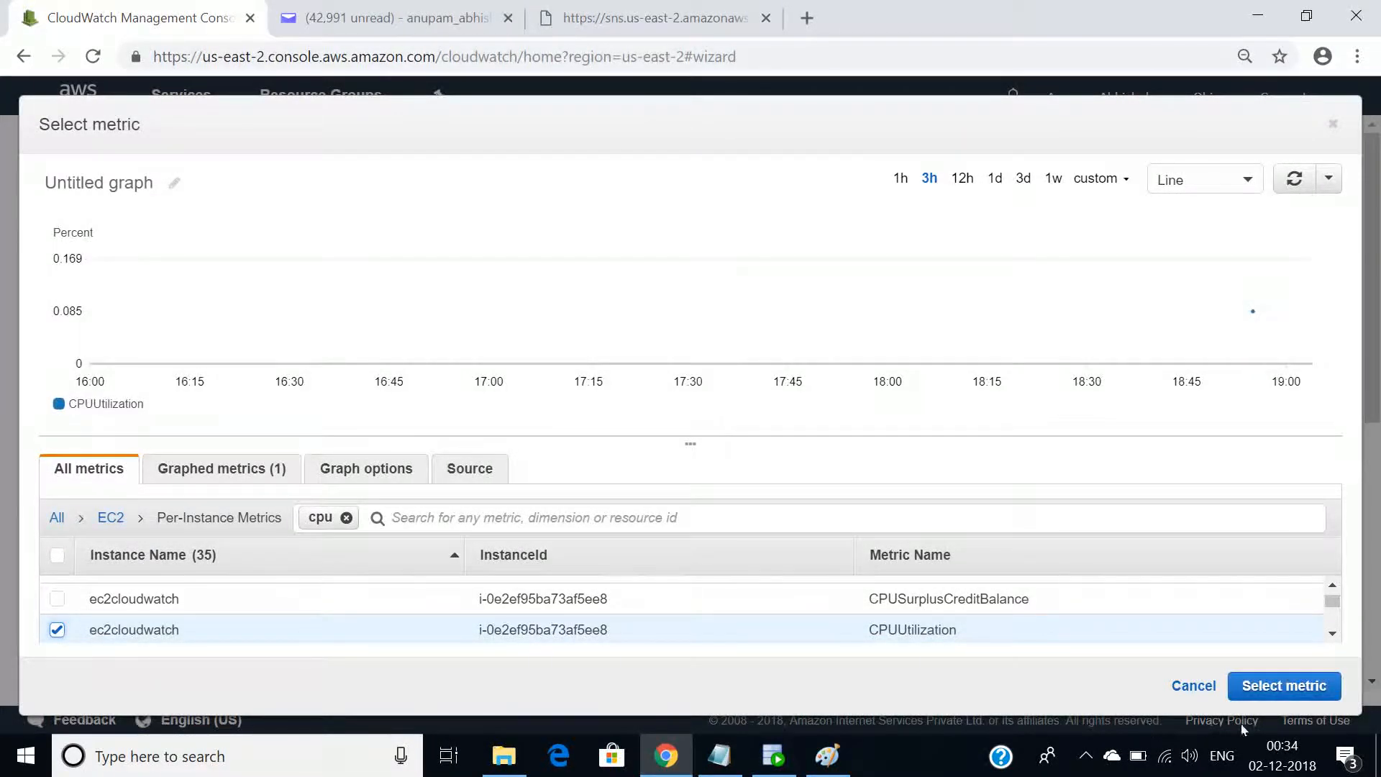
left_click(1263, 701)
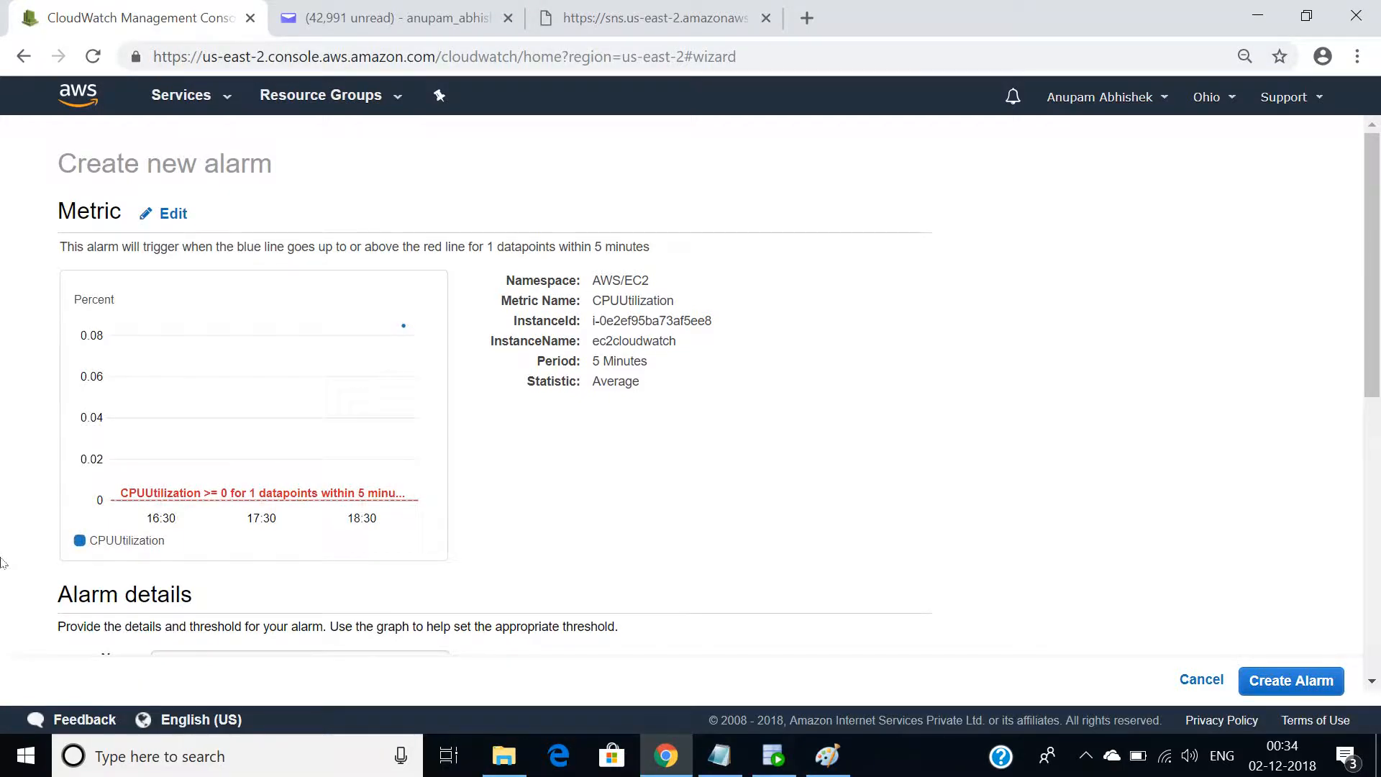
Enter myalarm as both the name and the description of the alarm
scroll(2, 562, "down", 1)
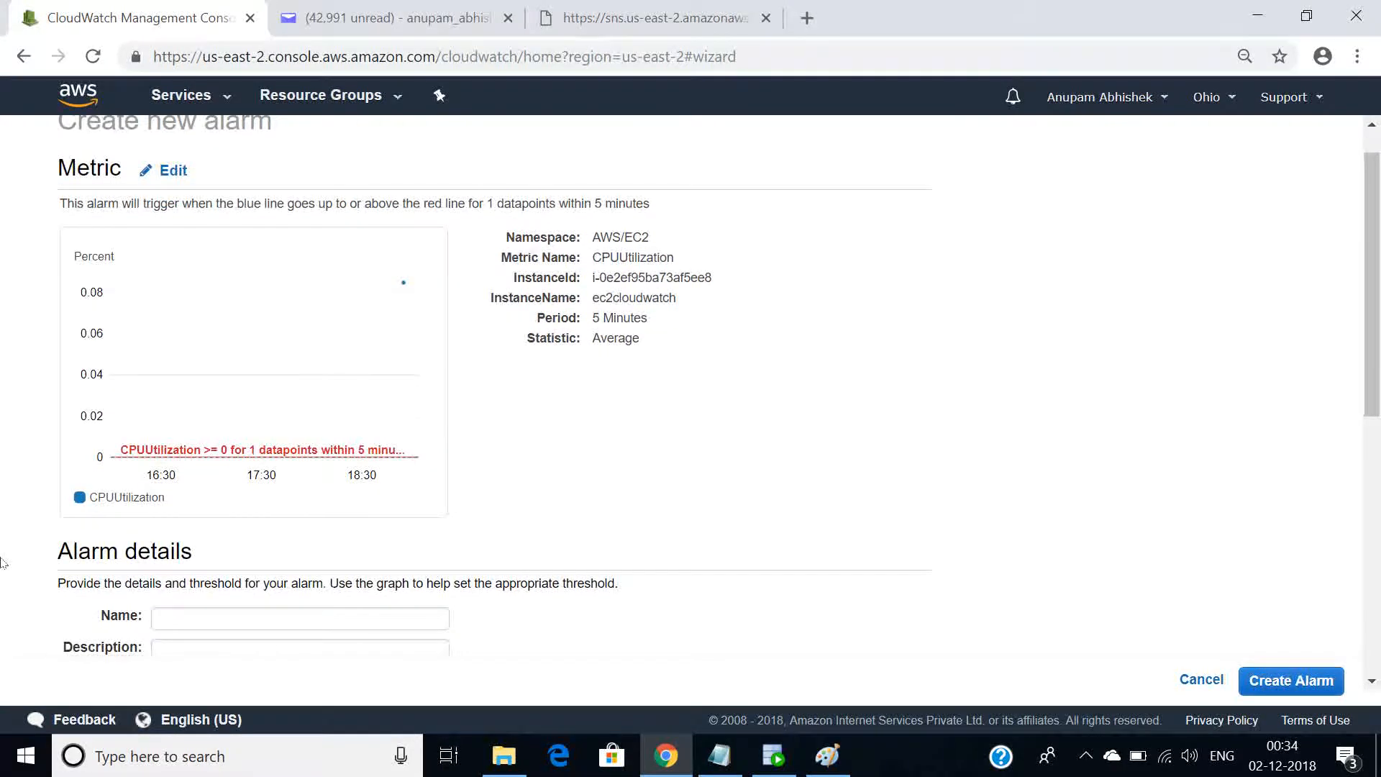
scroll(2, 561, "down", 3)
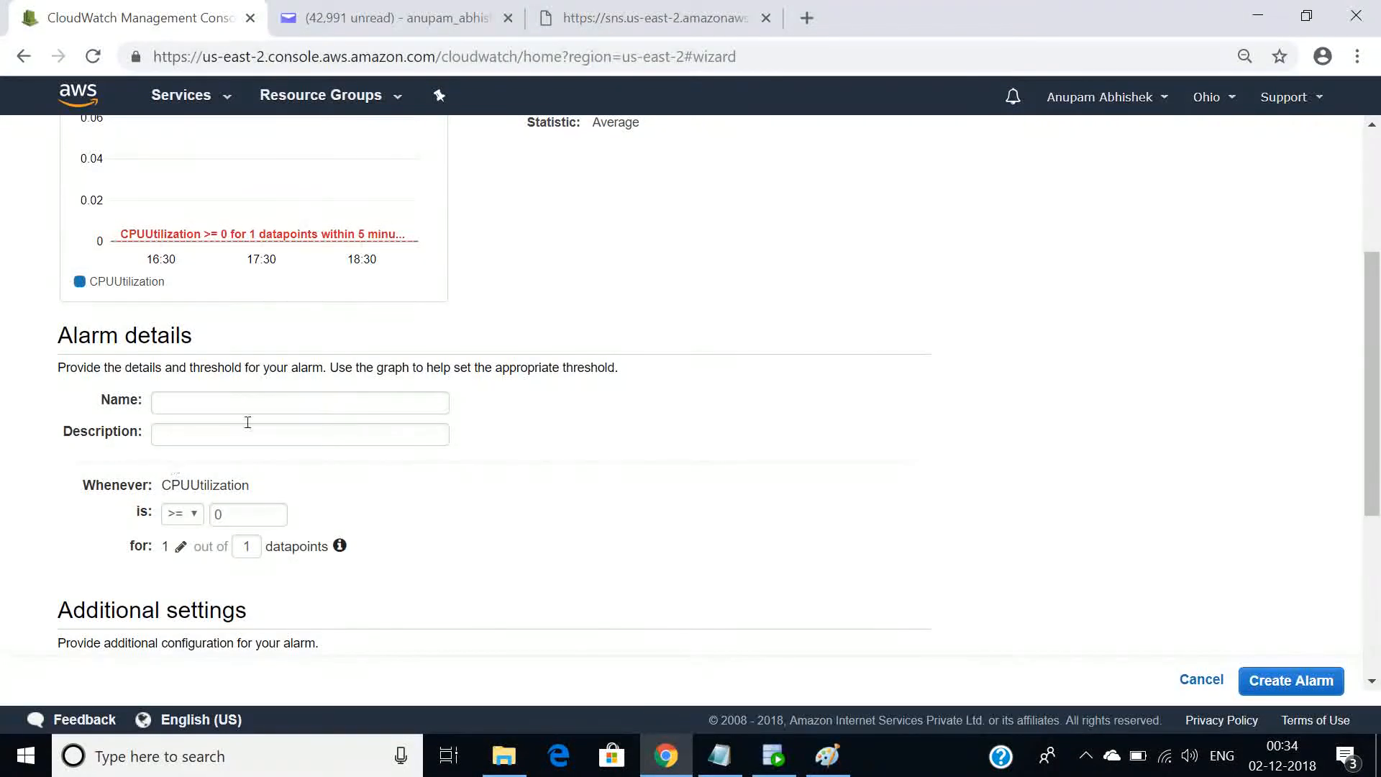
left_click(286, 400)
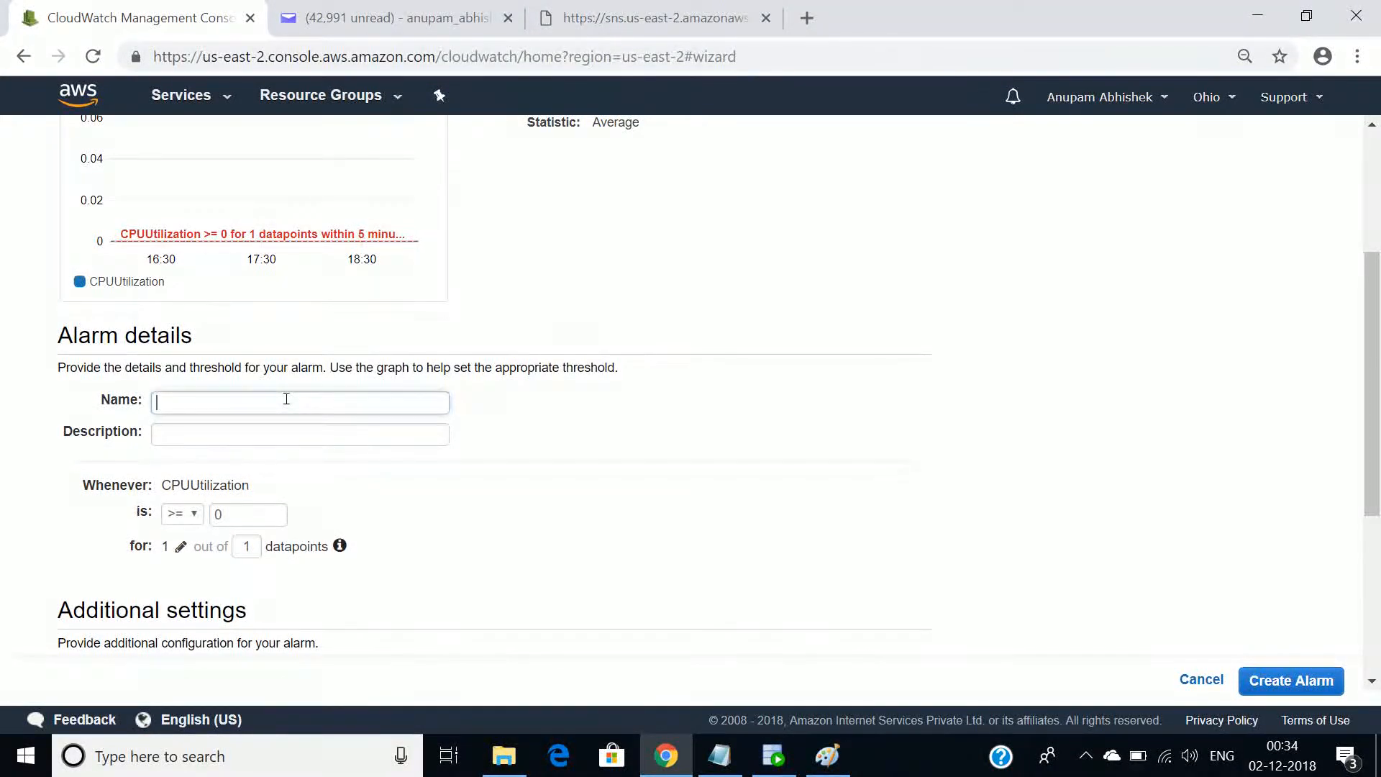
type("myalarm")
key("Tab")
type("am")
key("BackSpace")
key("BackSpace")
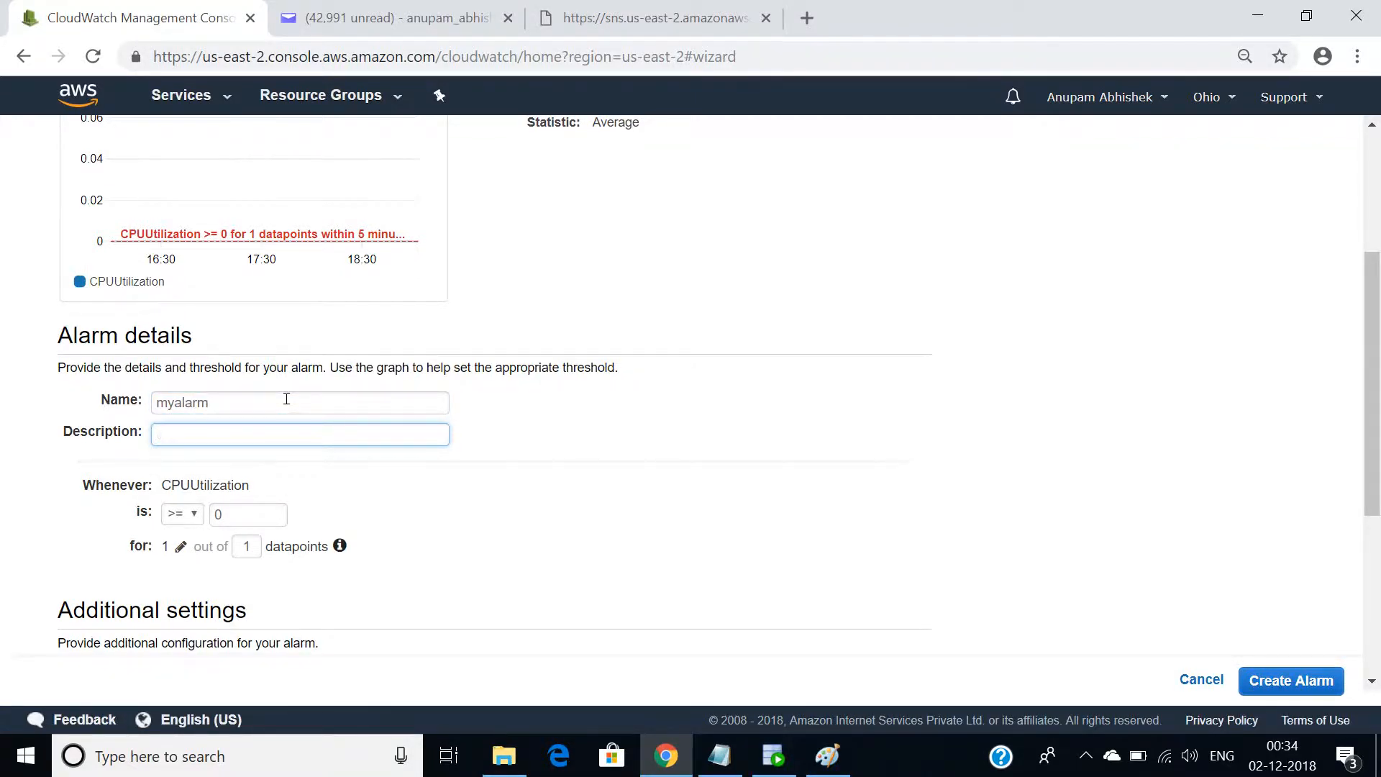
type("myalarm")
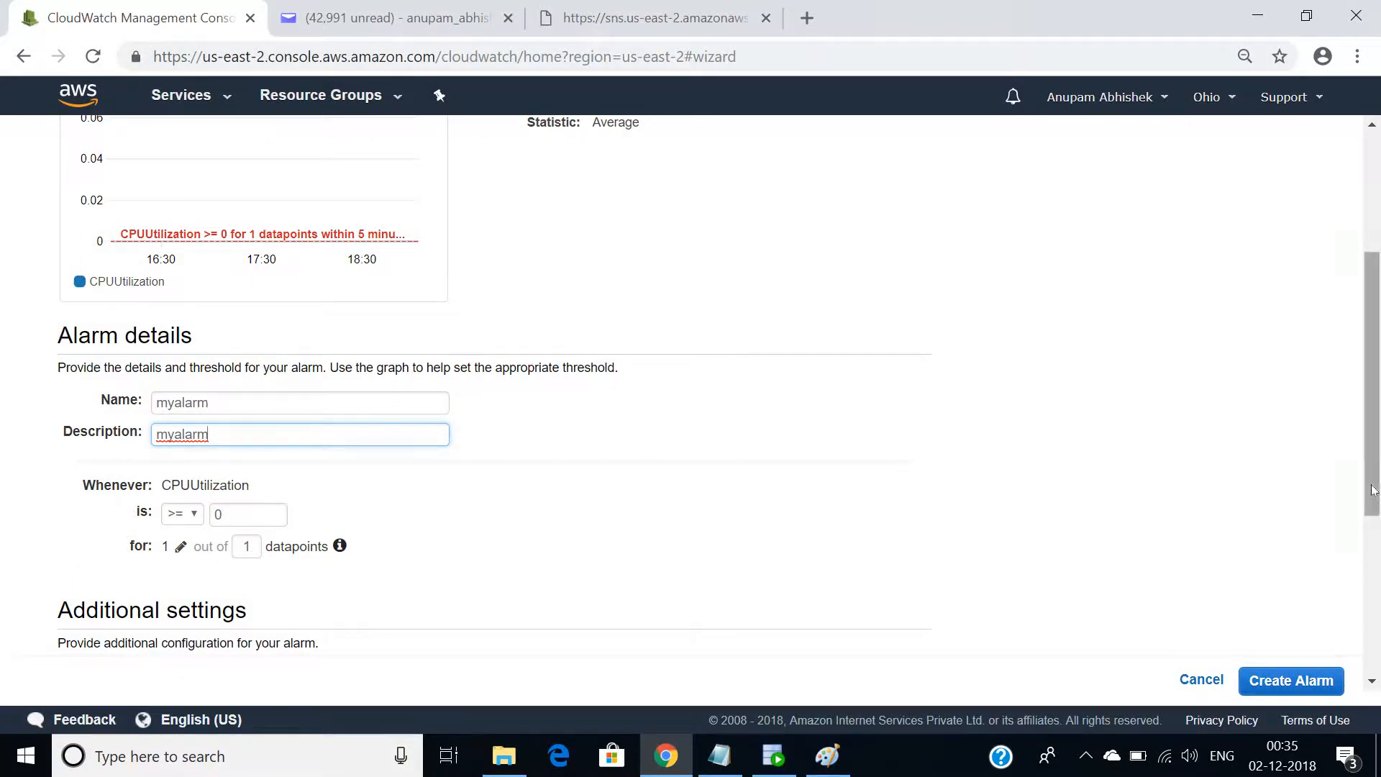
Set the alarm to notify the mymontoring list whenever its state is ALARM, and create it
left_click_drag(1372, 490, 1374, 658)
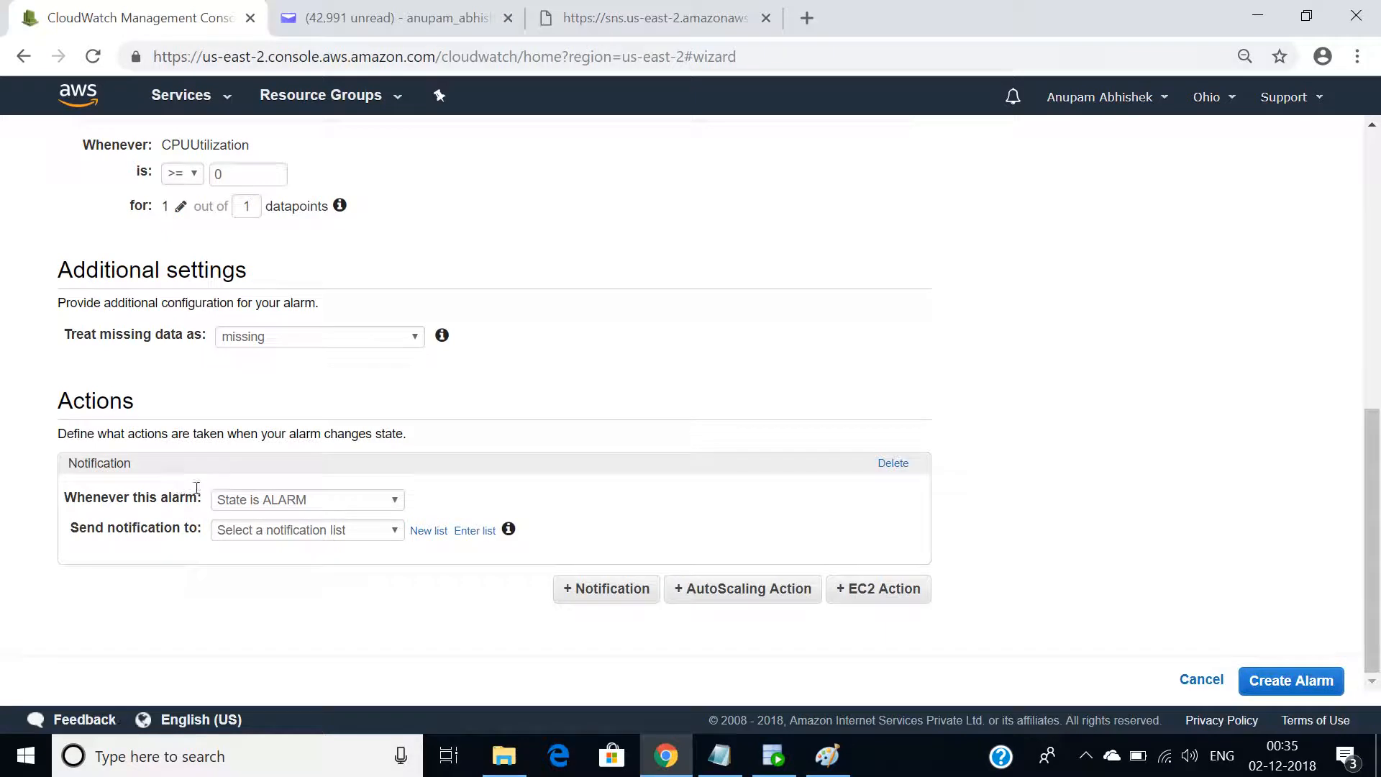
left_click(332, 501)
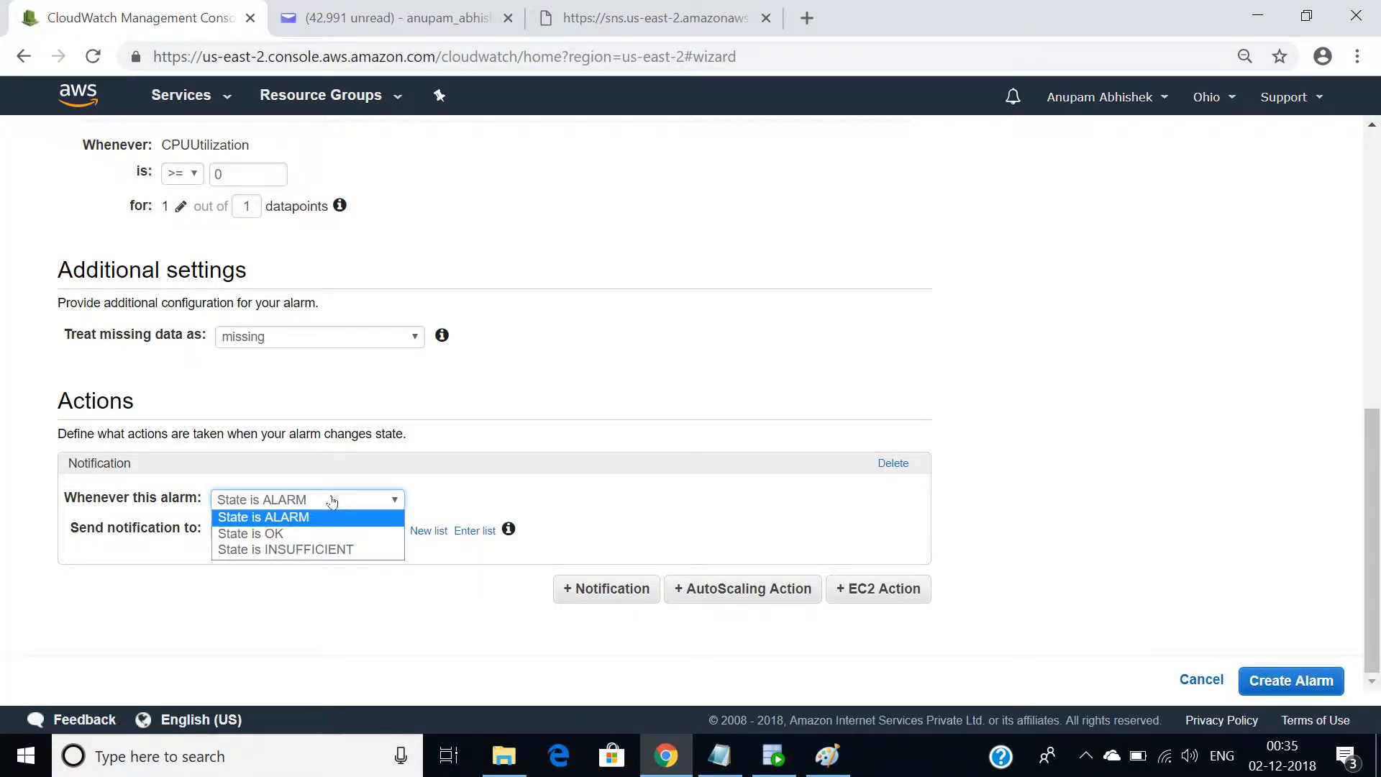
left_click(299, 516)
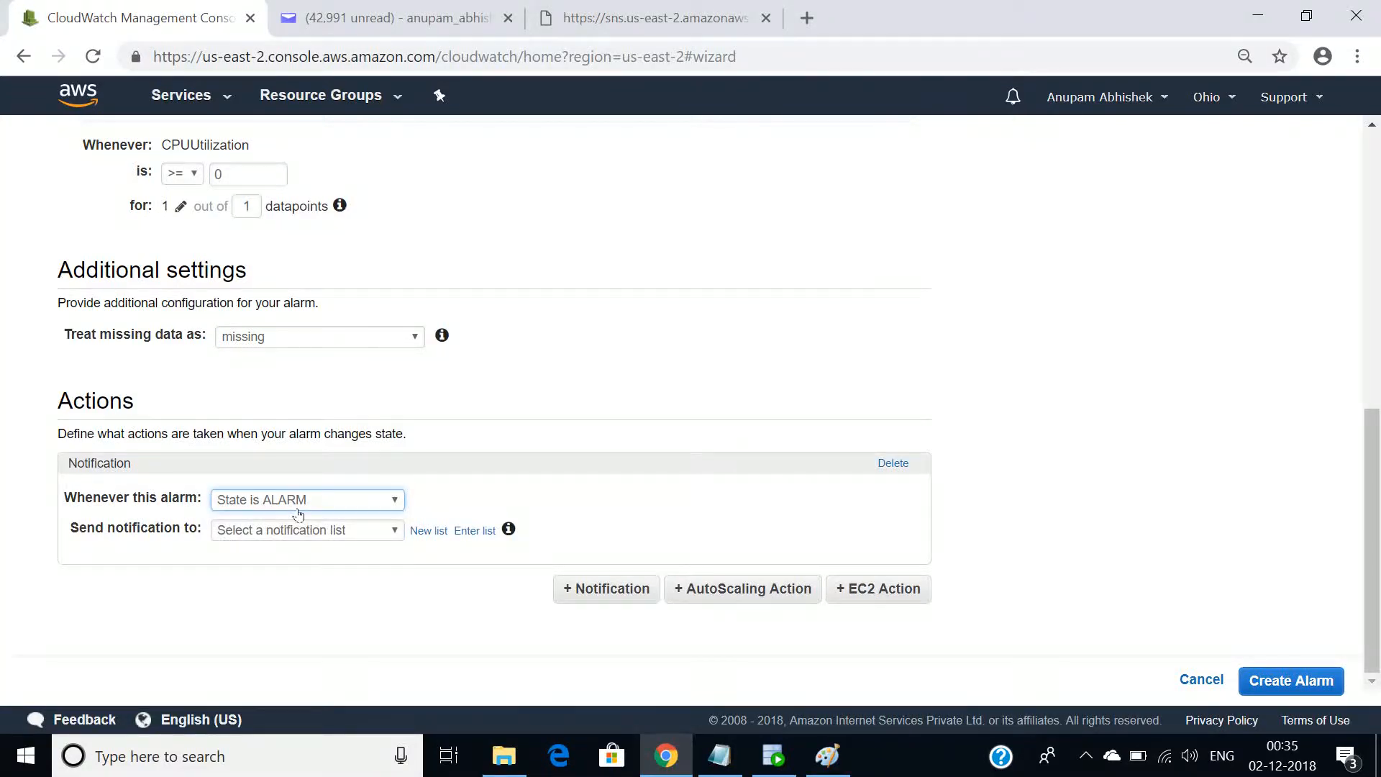
left_click(343, 533)
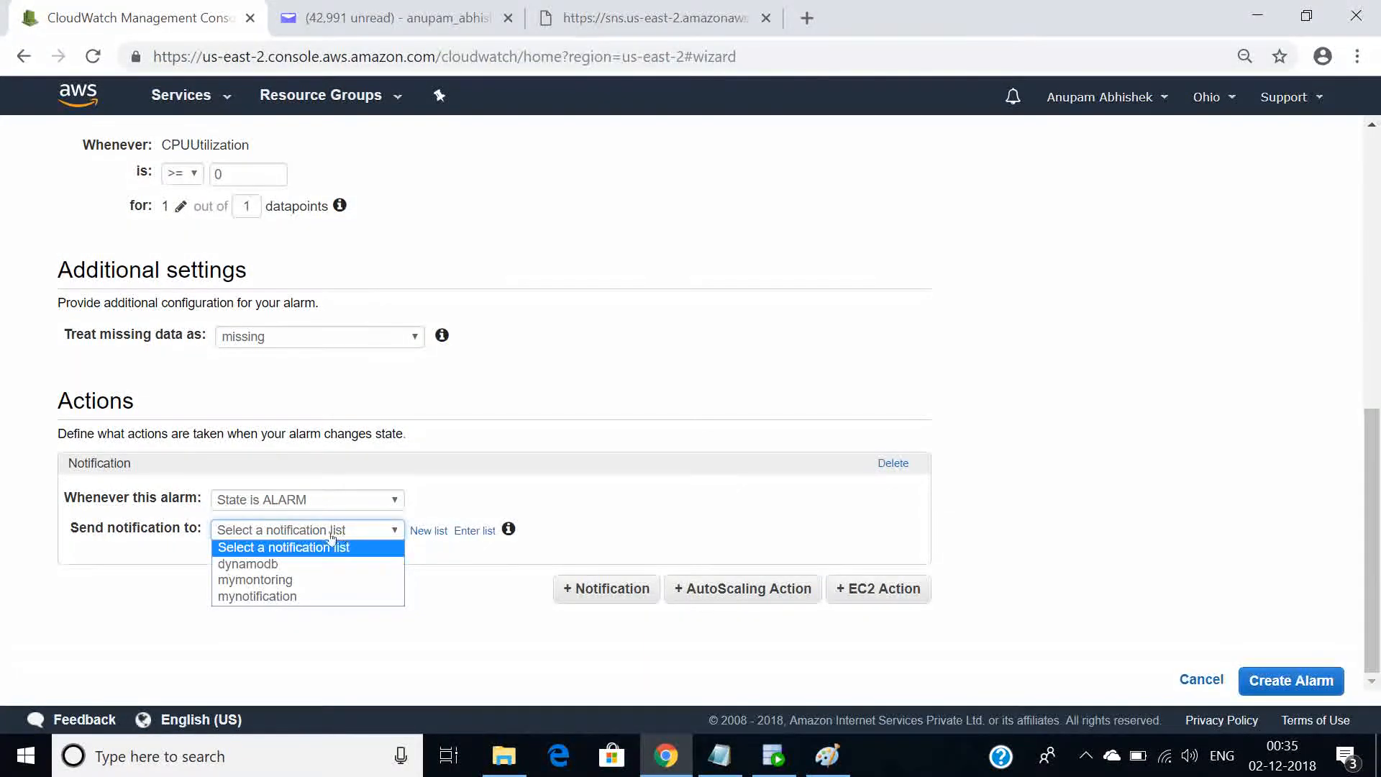
left_click(295, 581)
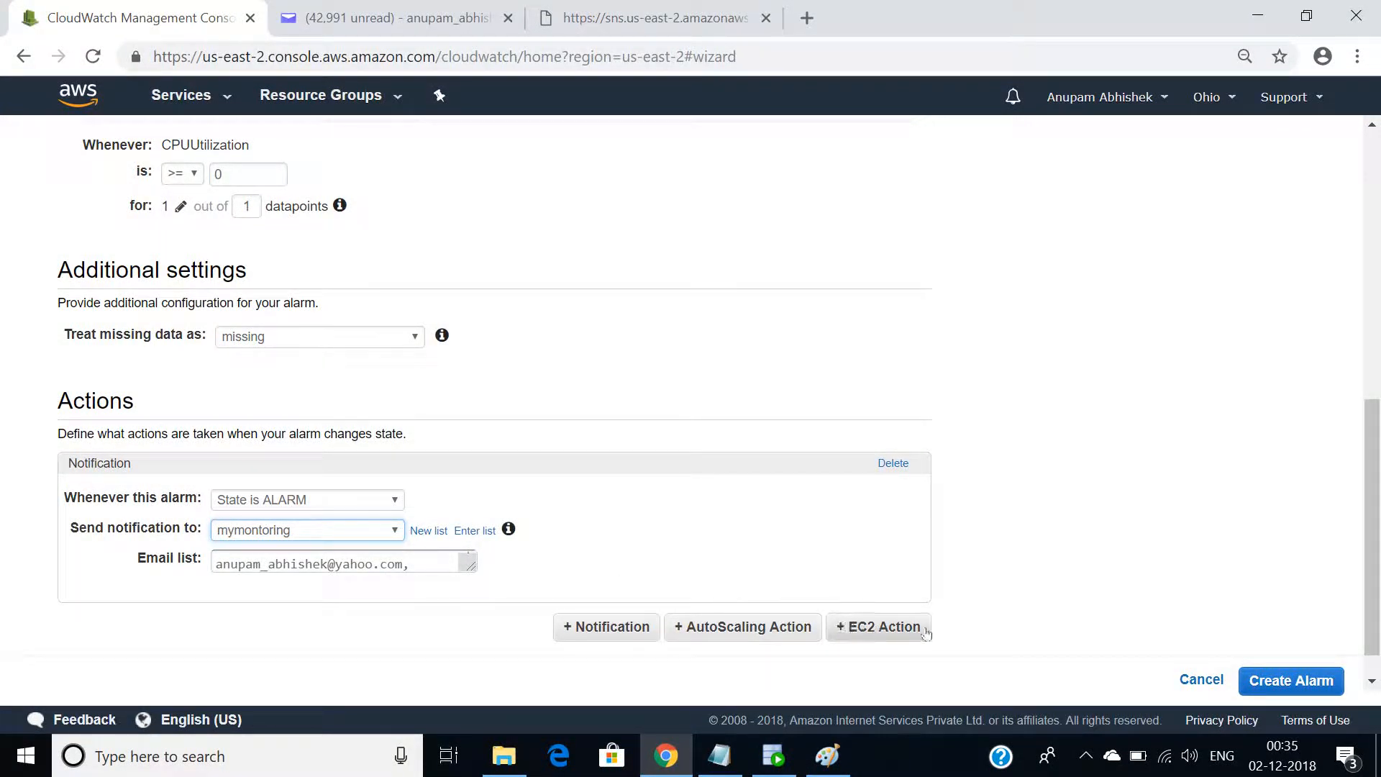
left_click(1268, 678)
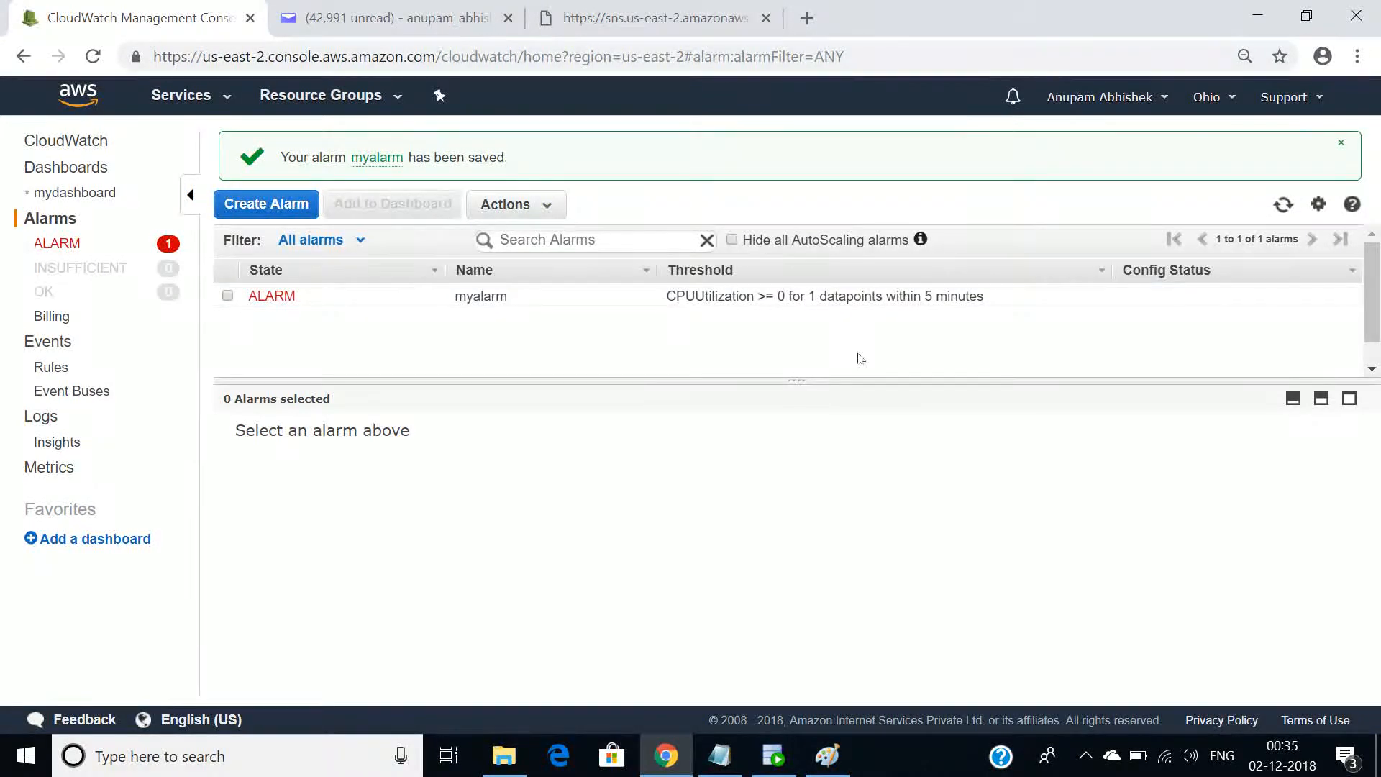
Switch to Yahoo Mail, reload the inbox and examine the alarm details in the Cloudwatch email about myalarm
left_click(437, 19)
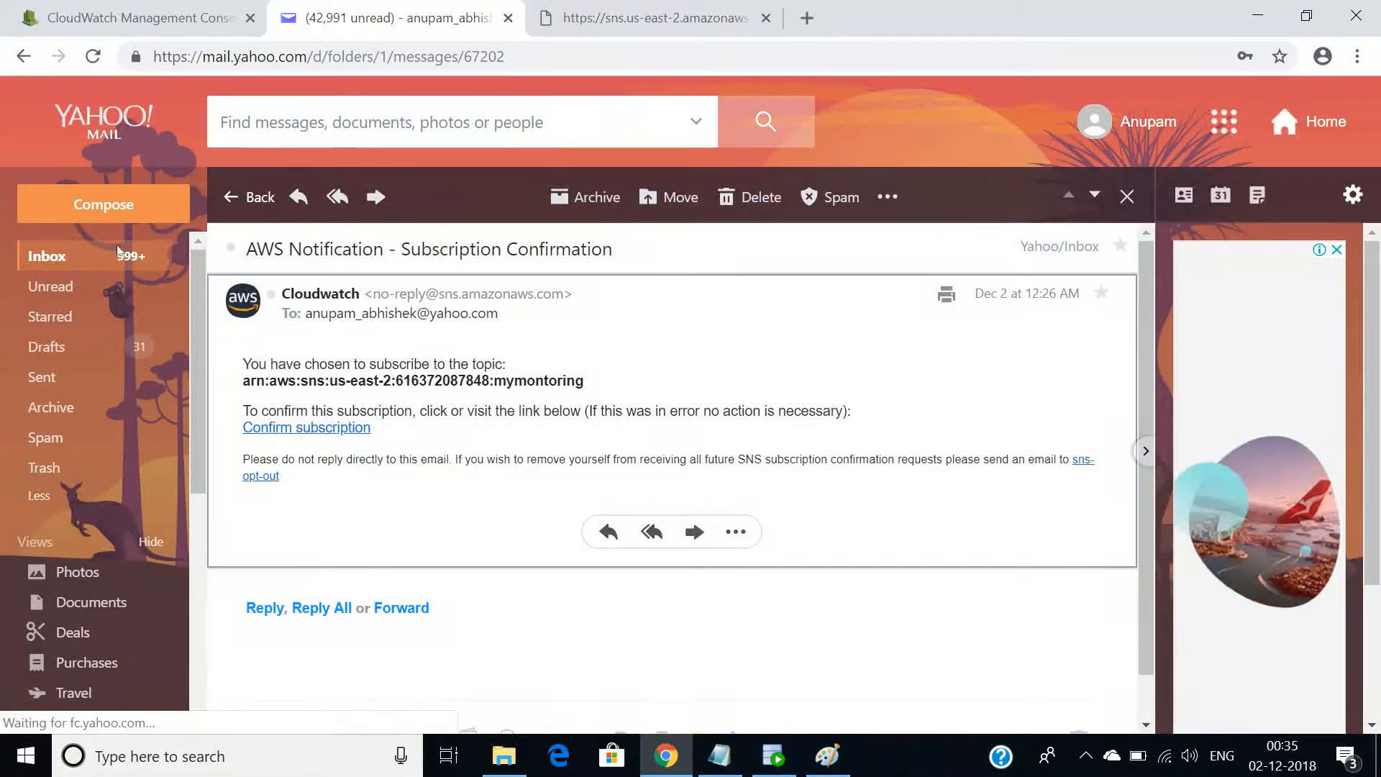
left_click(73, 257)
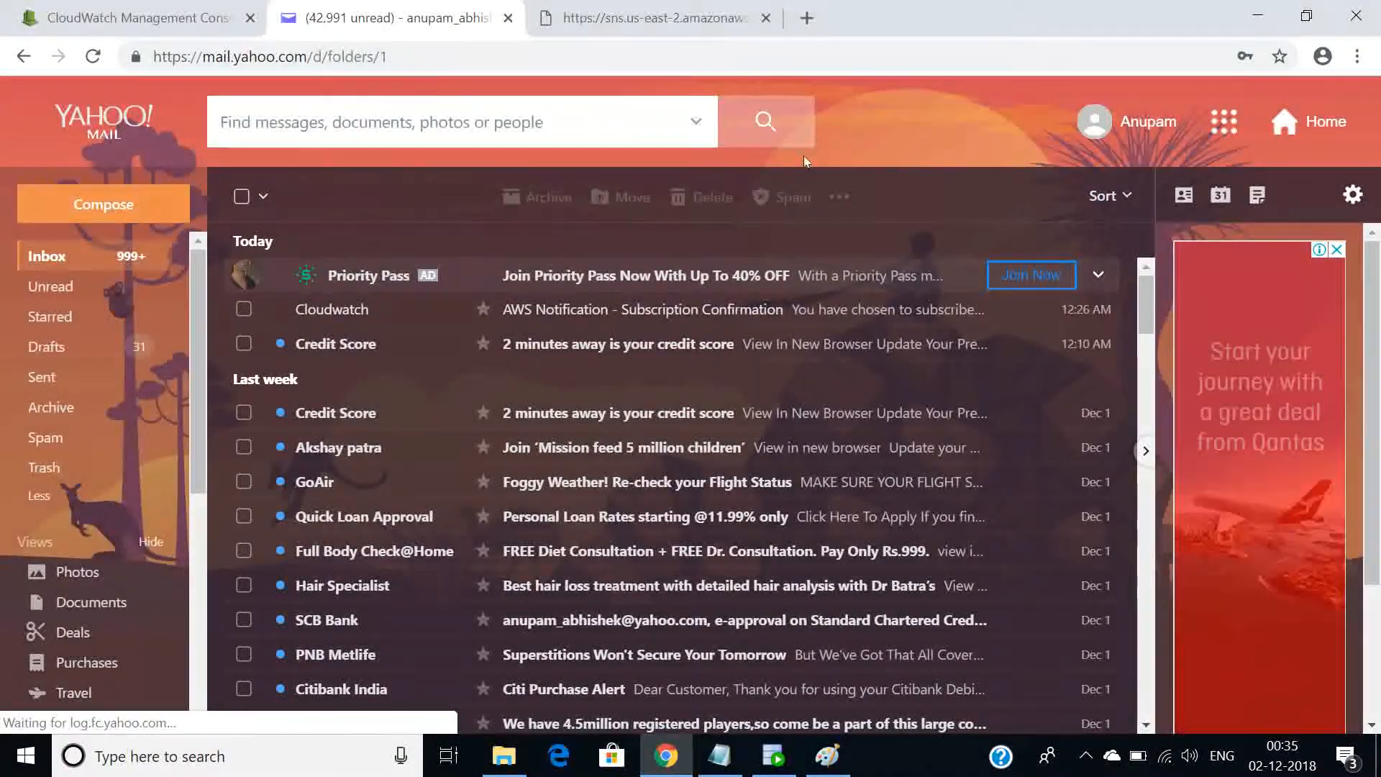
left_click(787, 59)
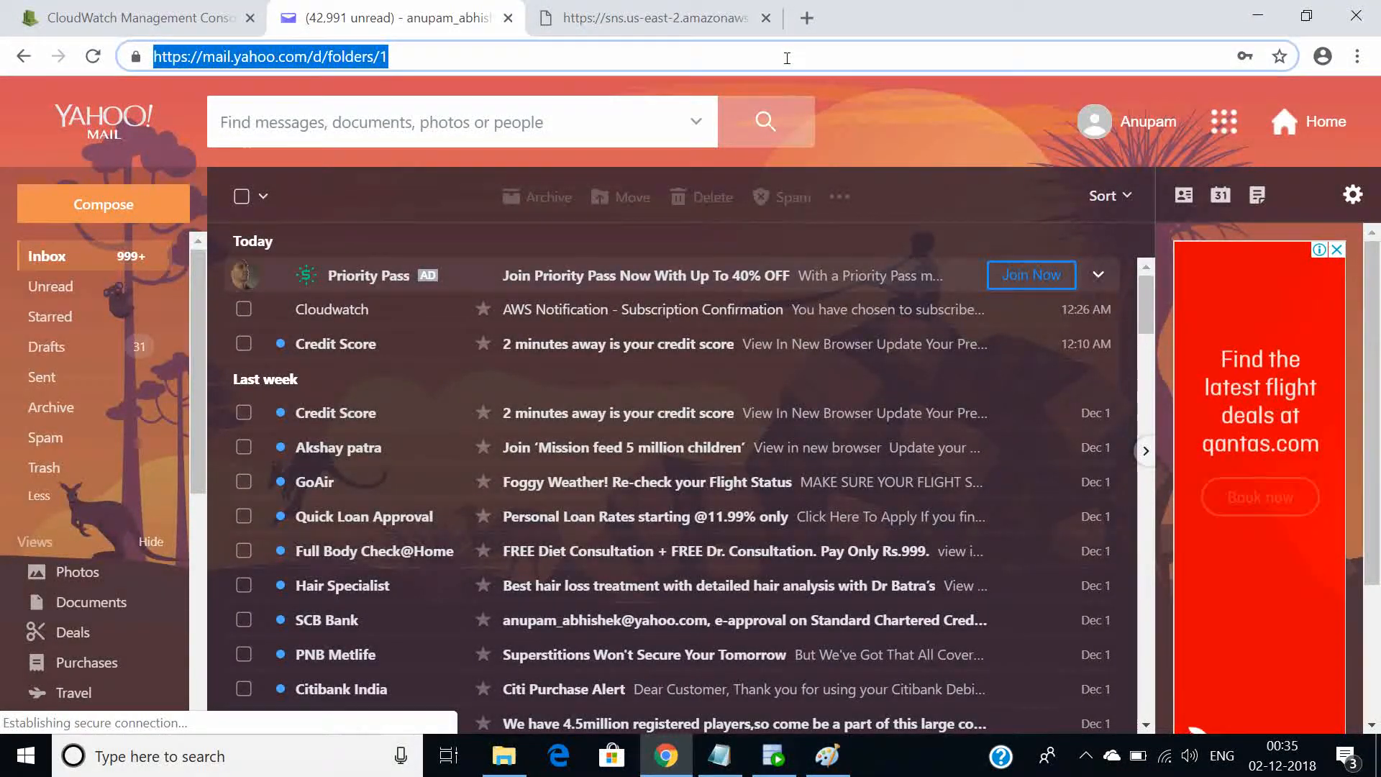
key("Return")
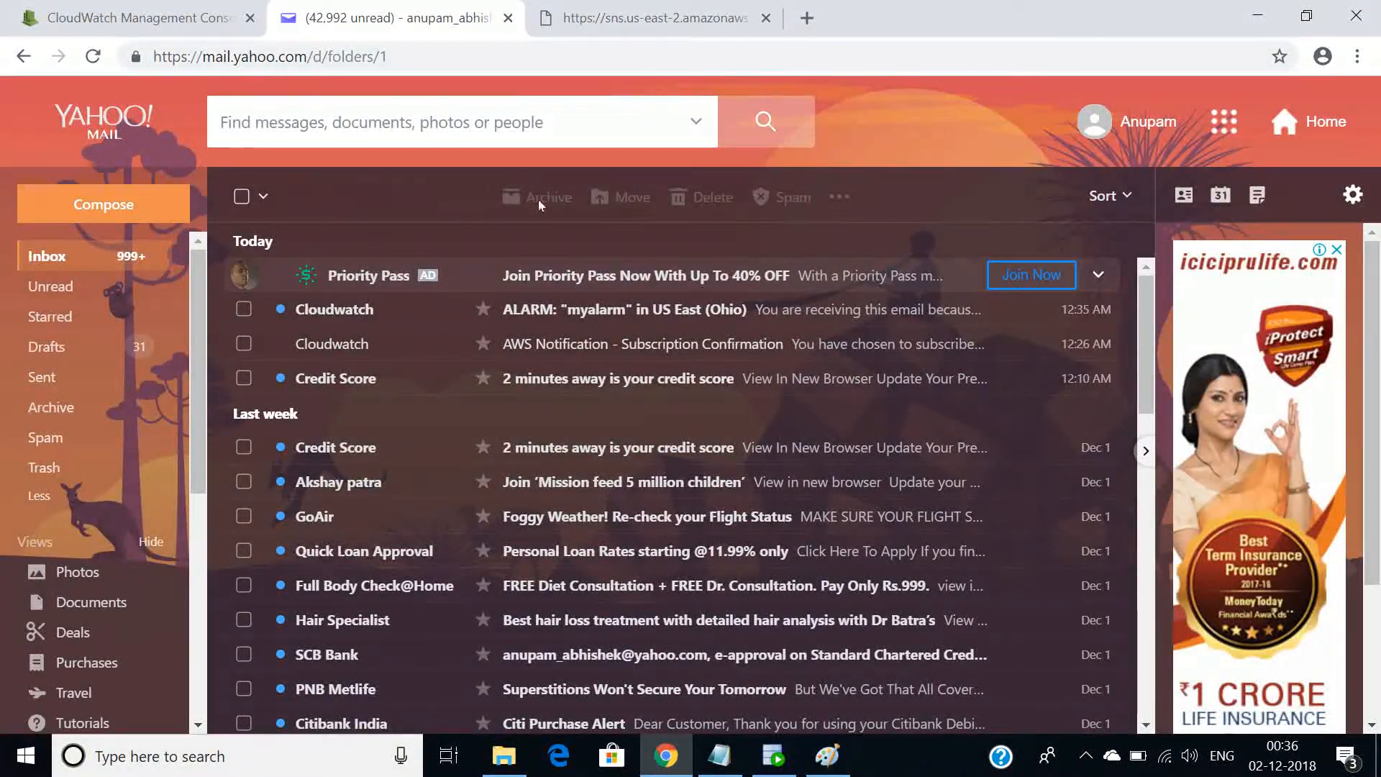
left_click(631, 317)
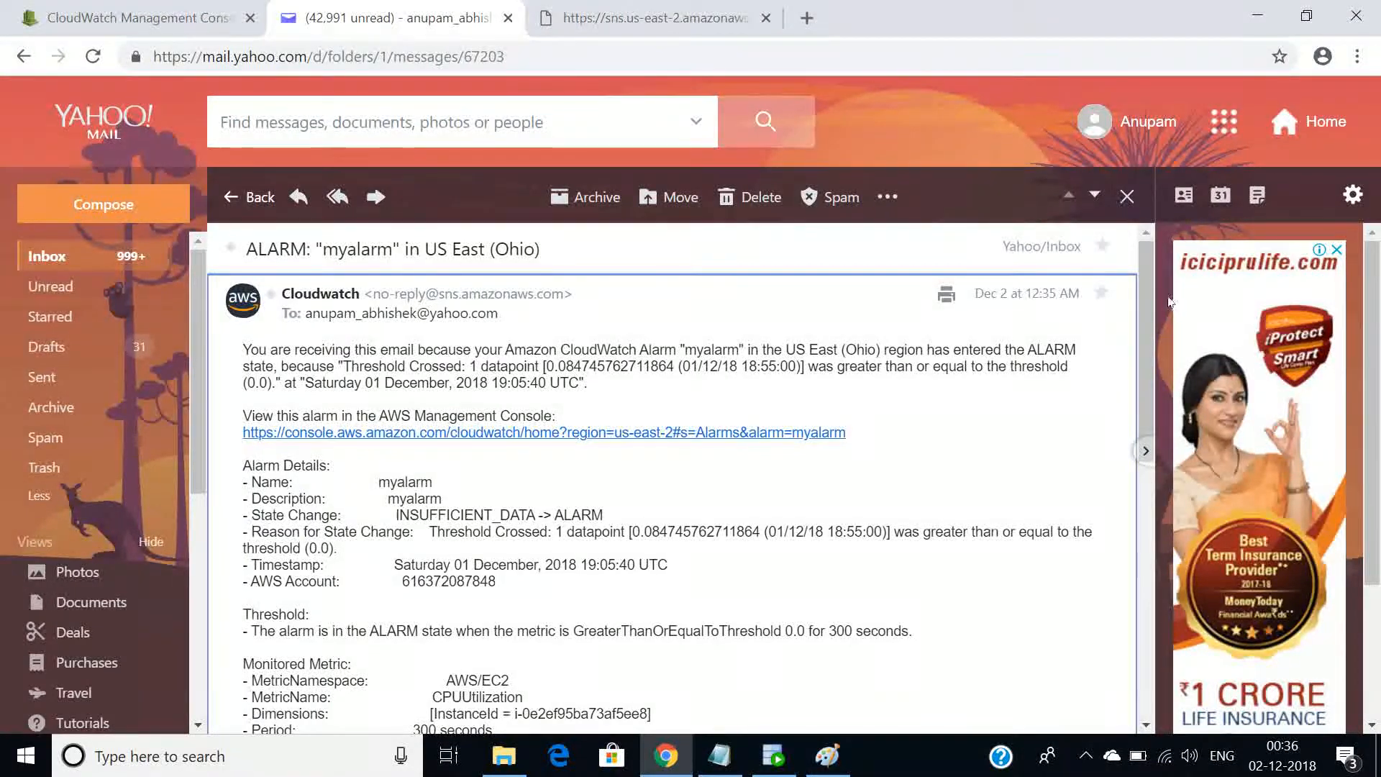
left_click_drag(1147, 304, 1148, 360)
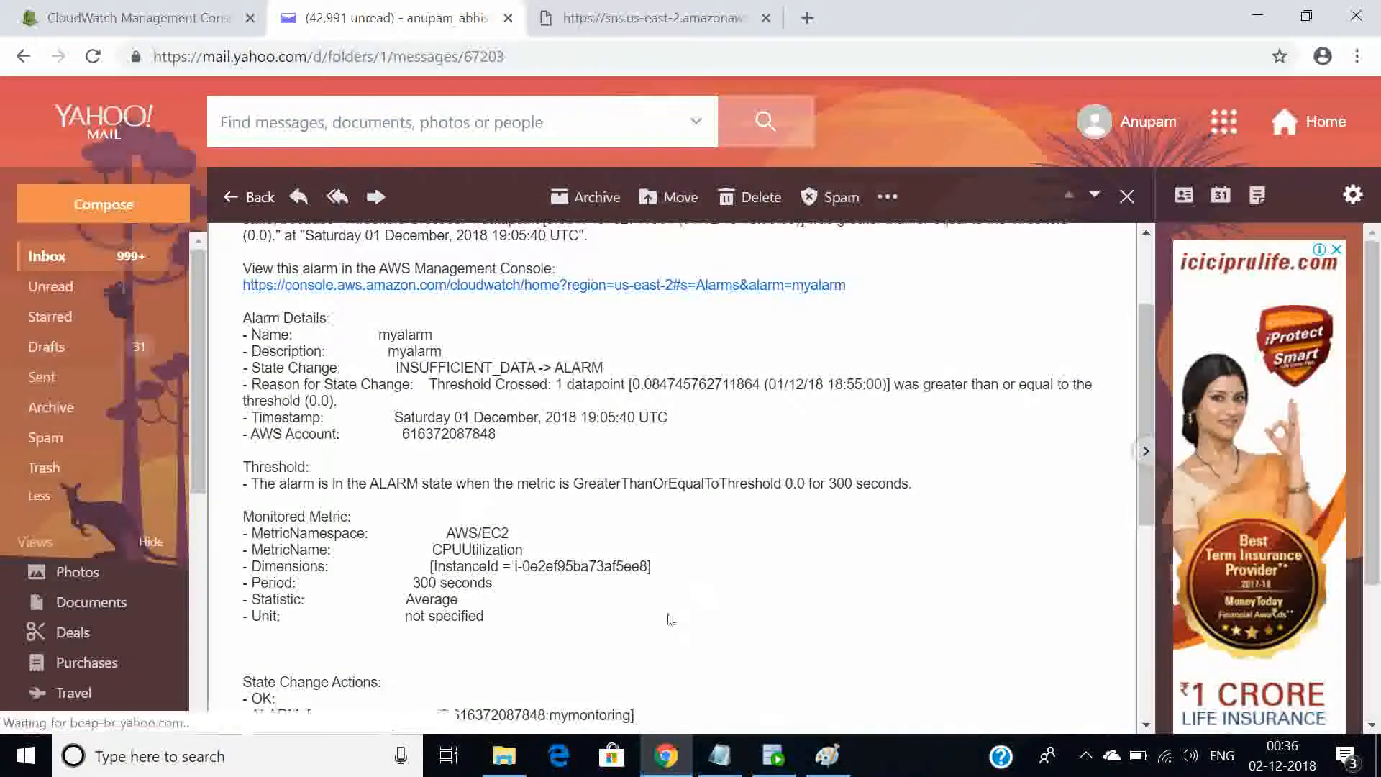
left_click_drag(633, 630, 248, 305)
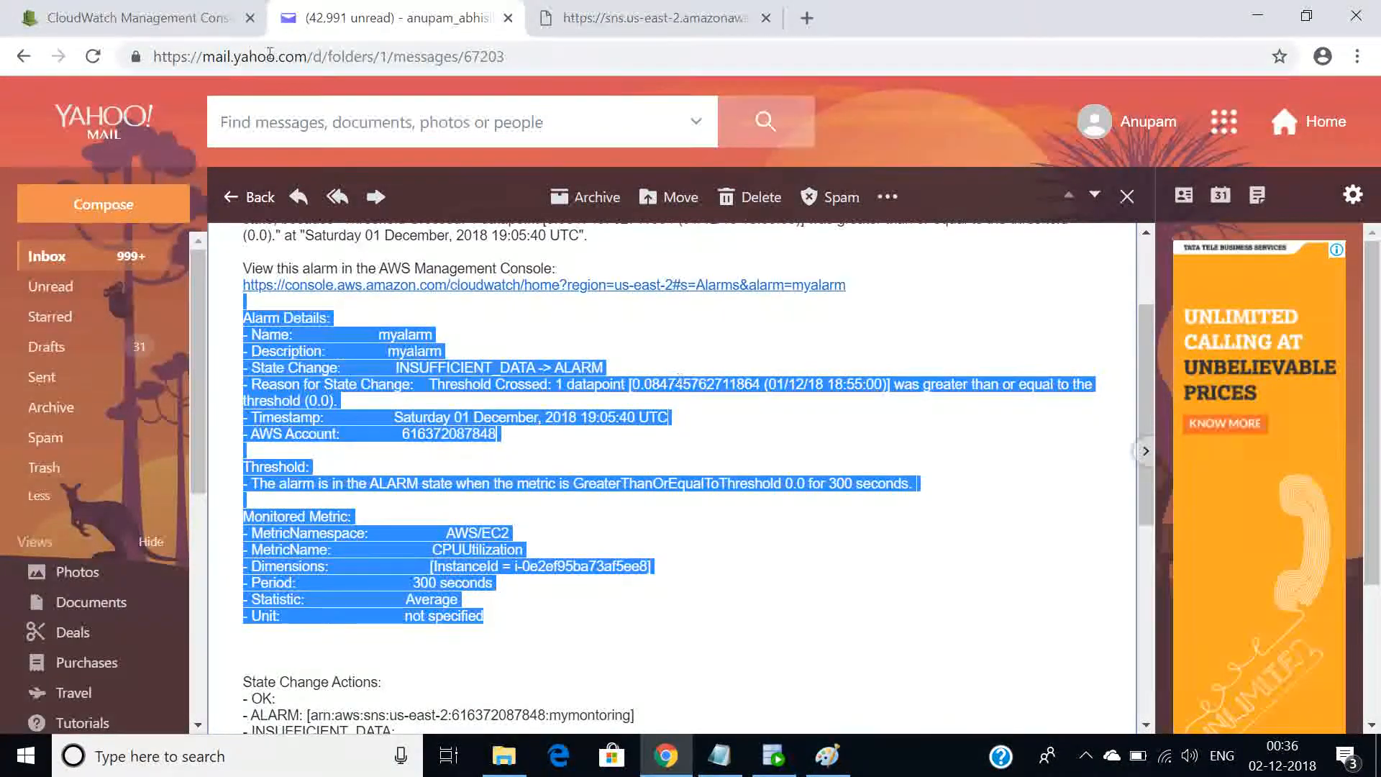
Switch back to the CloudWatch console and open mydashboard from the list of dashboards
left_click(140, 7)
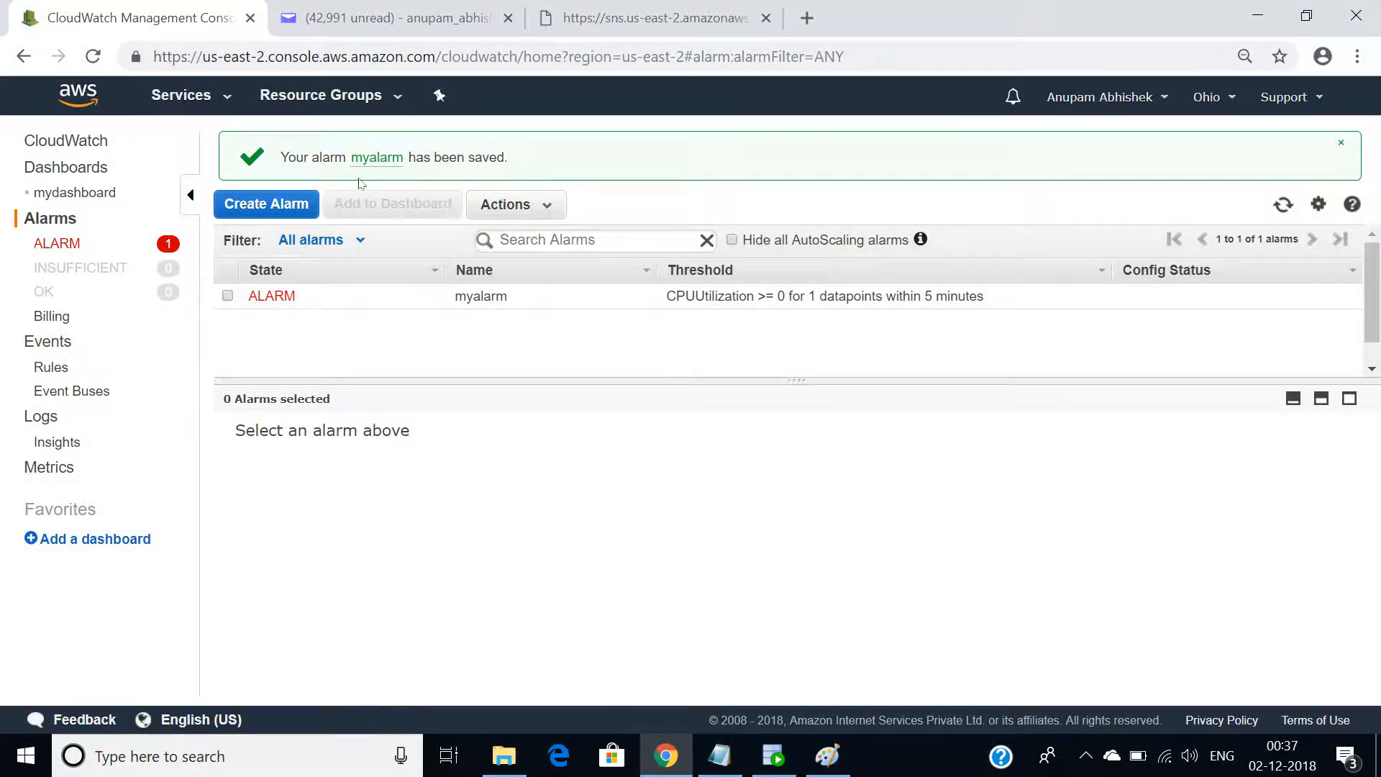
left_click(44, 171)
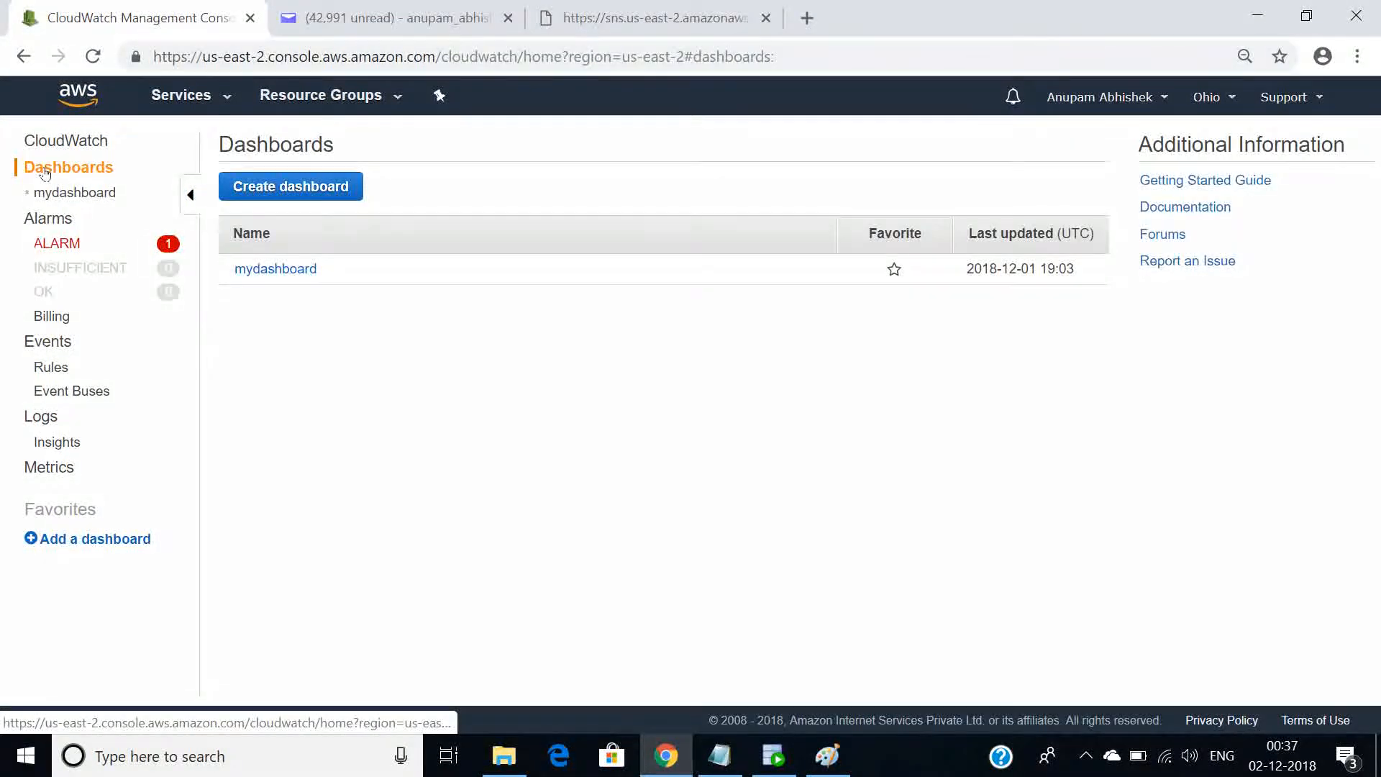
left_click(272, 269)
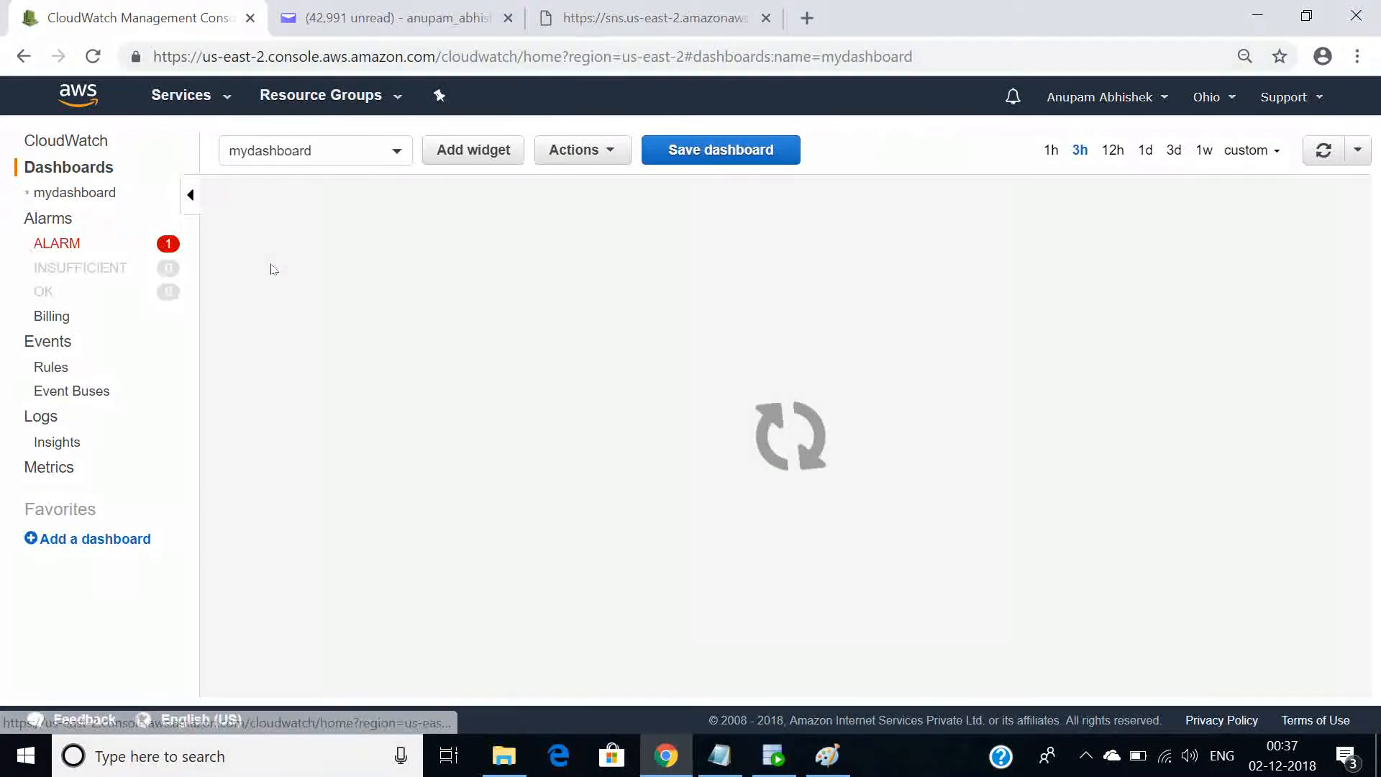
Delete the CloudWatch dashboard mydashboard and confirm its deletion
left_click(583, 151)
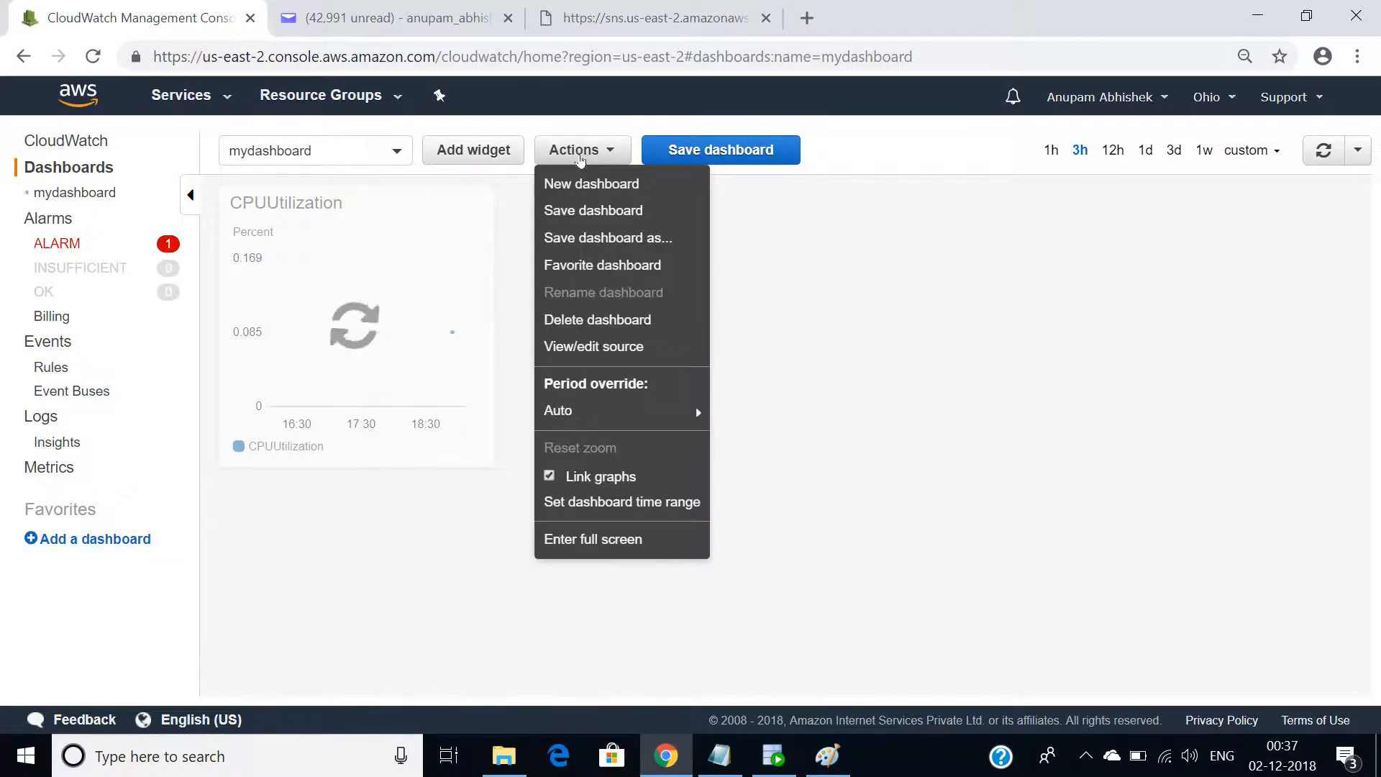
scroll(555, 410, "down", 1)
scroll(555, 413, "up", 1)
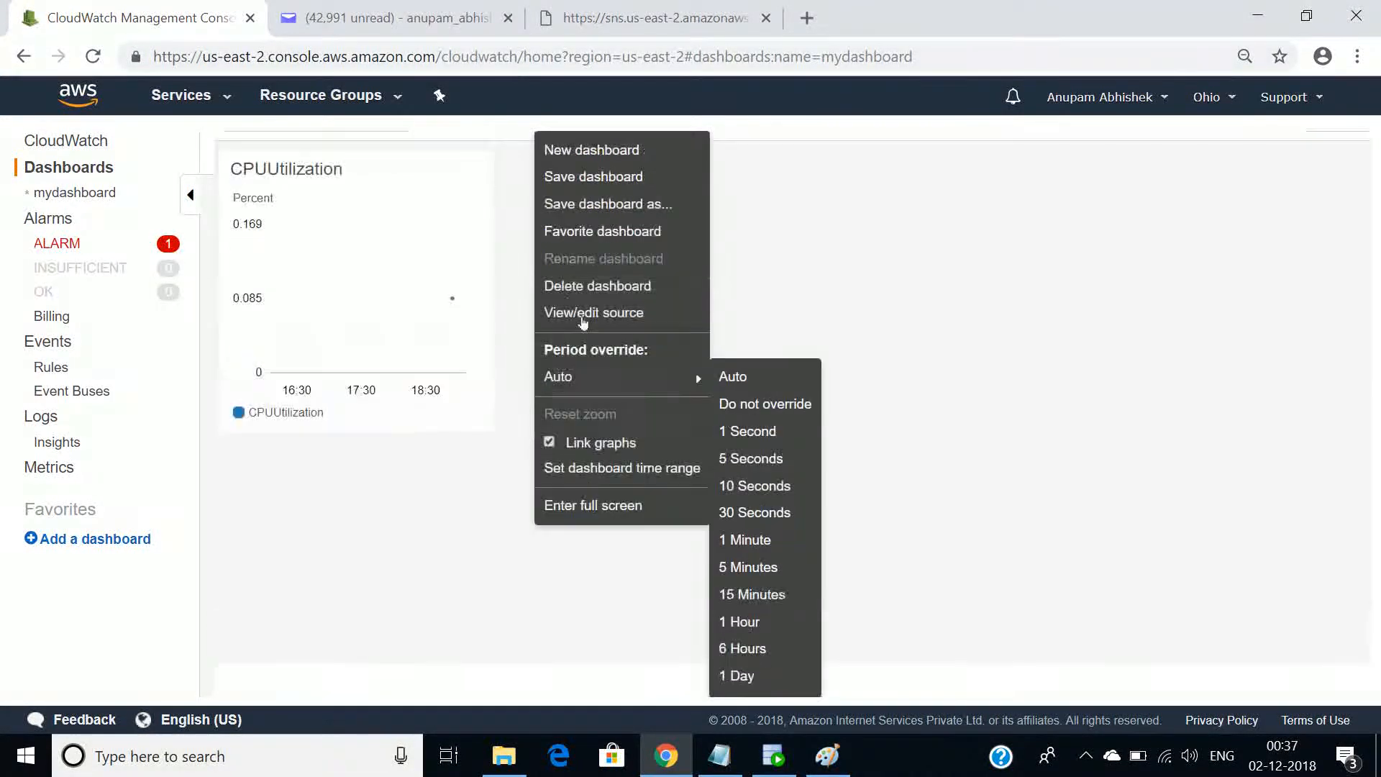
left_click(591, 286)
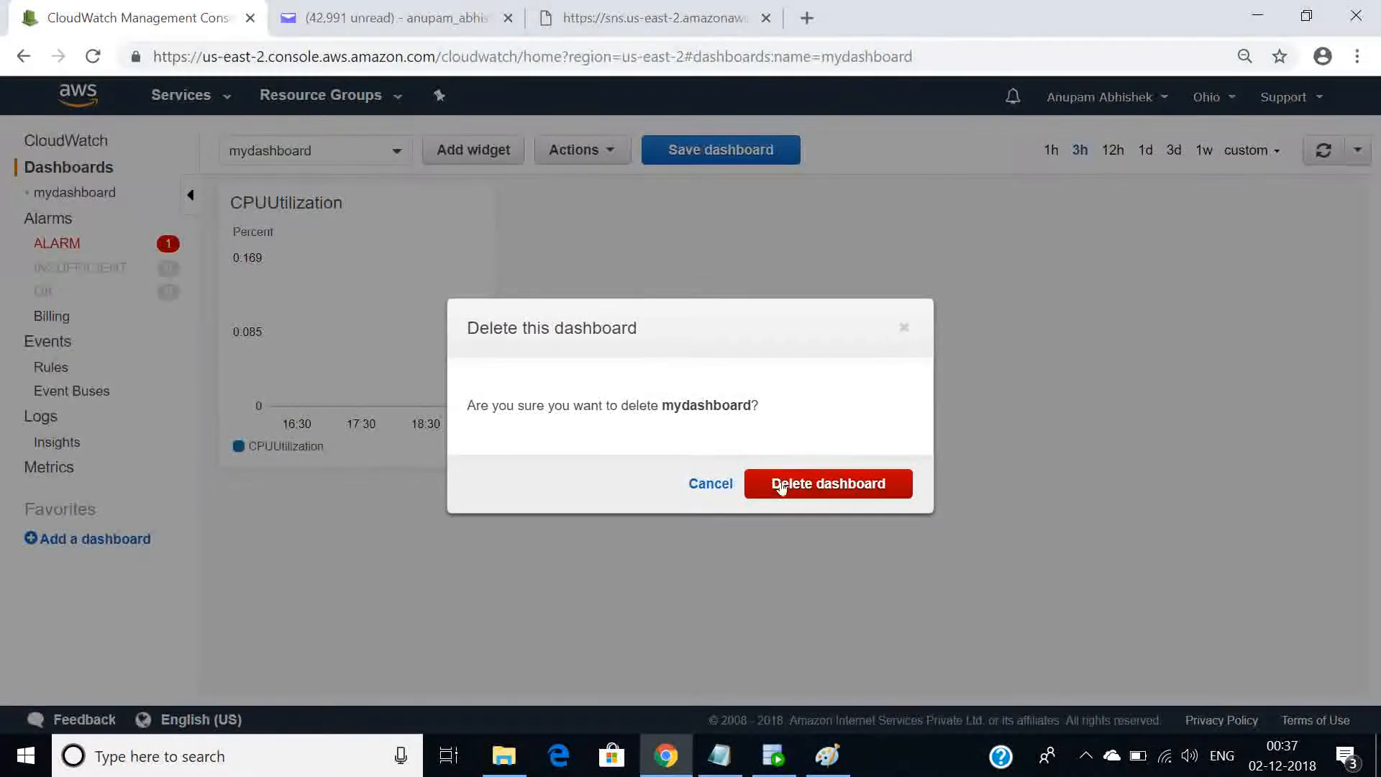
left_click(787, 483)
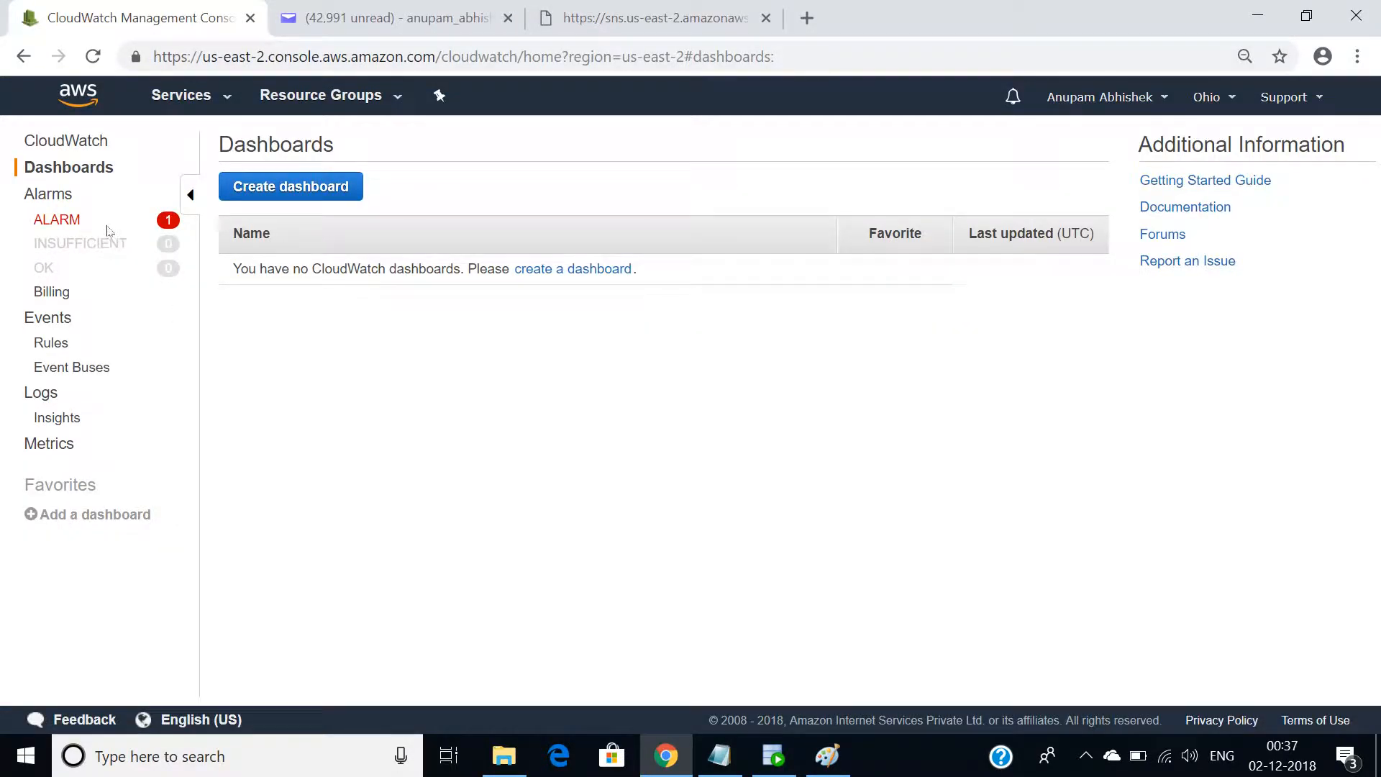
Delete the alarm myalarm from the list of CloudWatch alarms and confirm its deletion
left_click(61, 200)
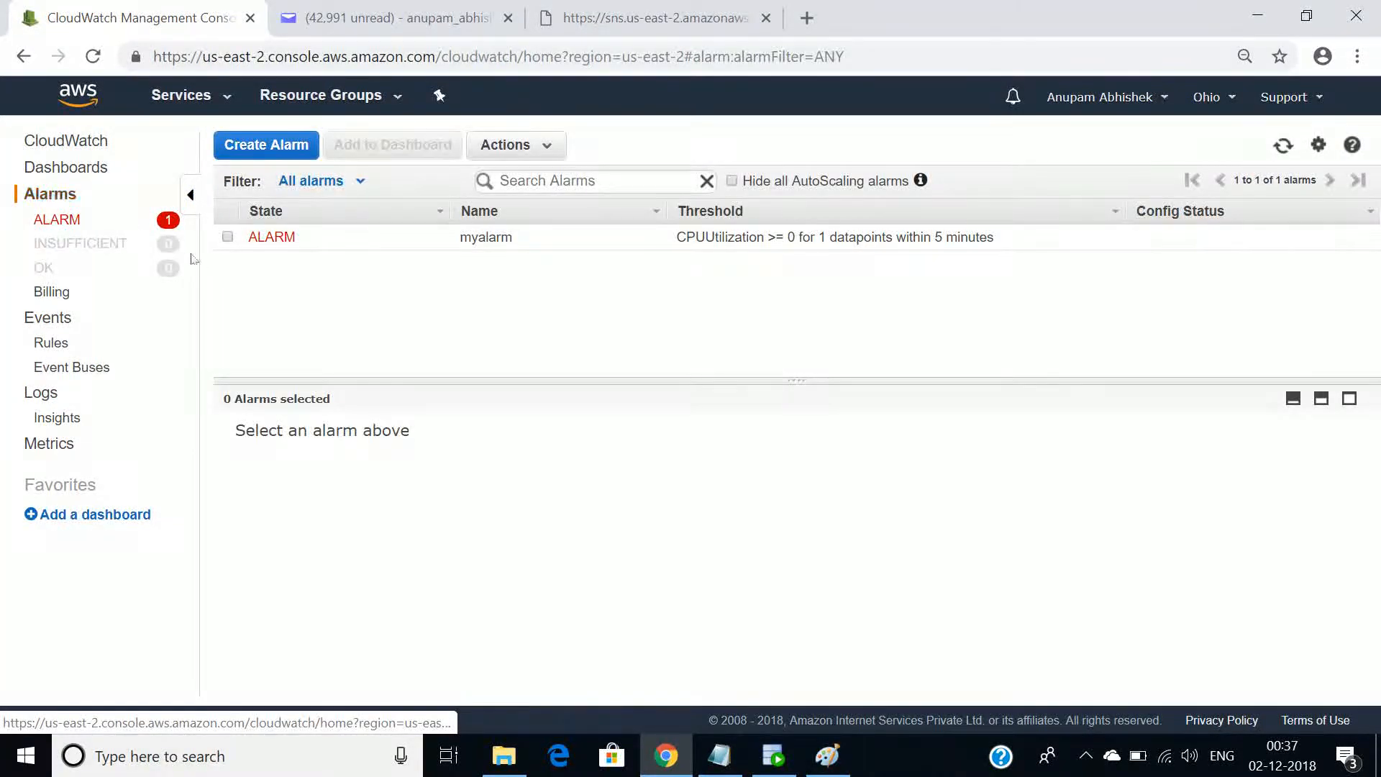
left_click(223, 240)
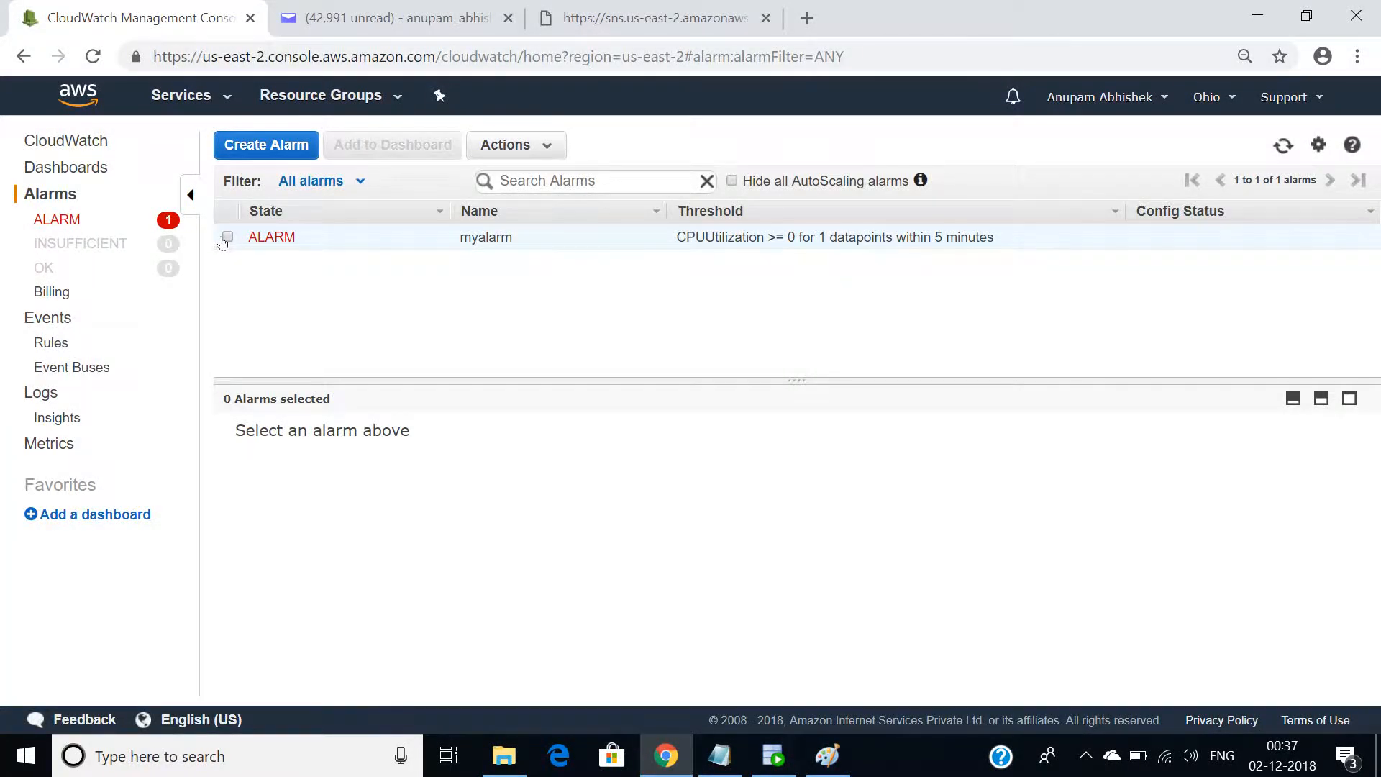
left_click(528, 151)
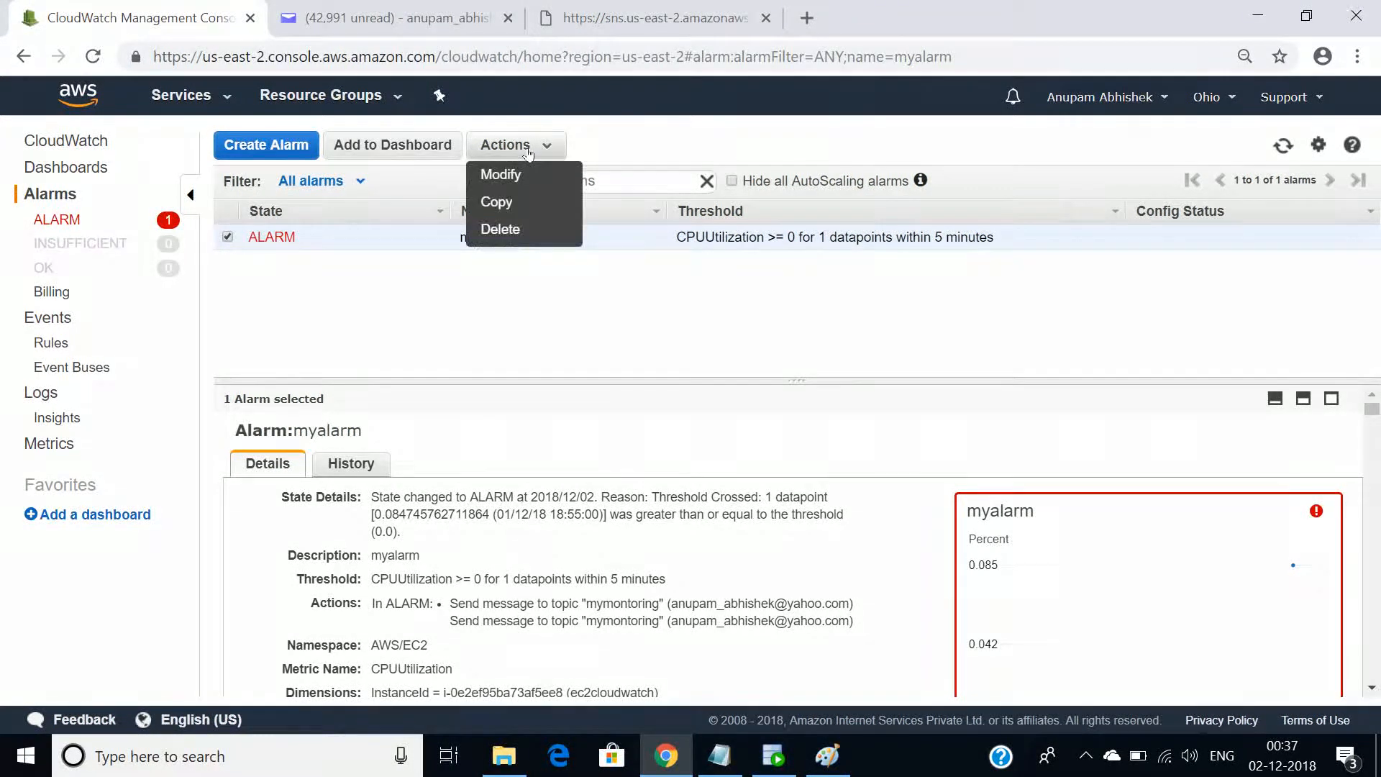
left_click(512, 226)
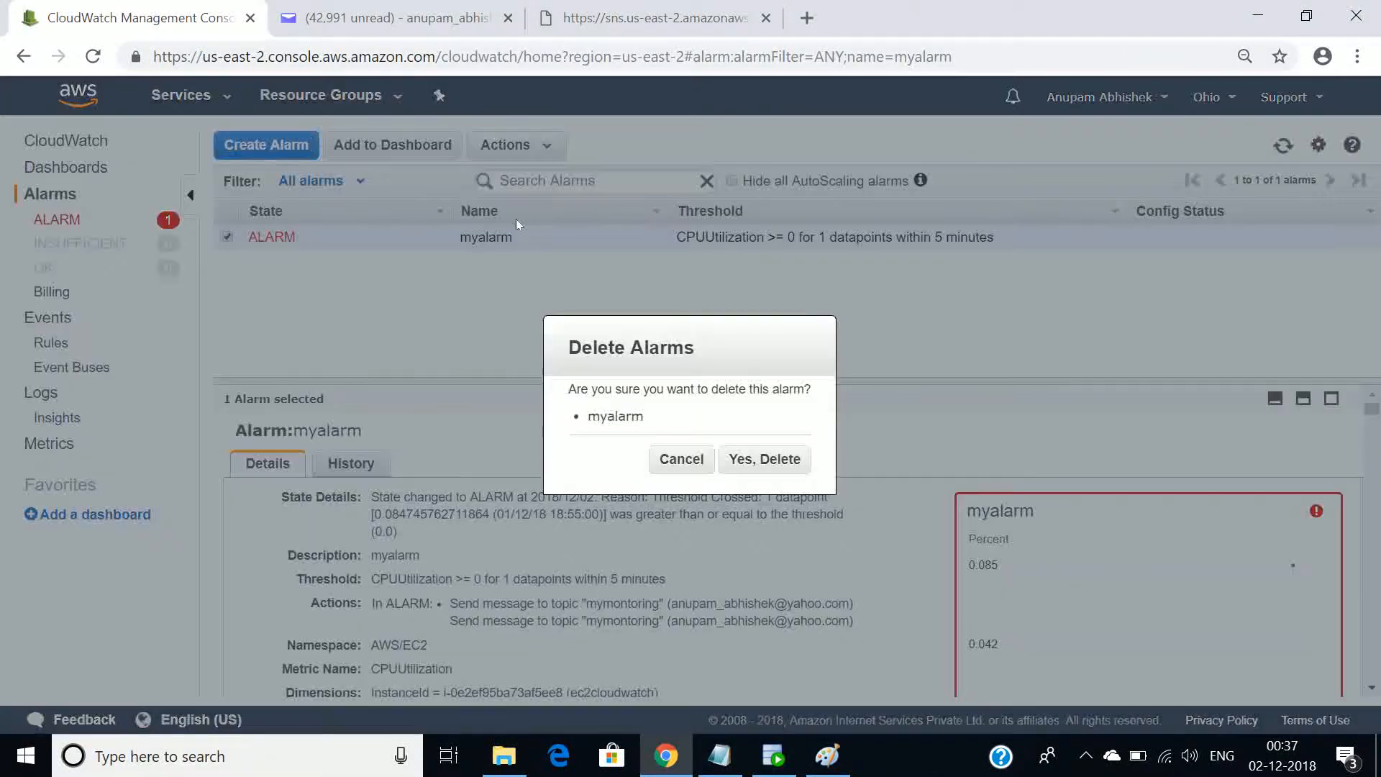
left_click(737, 457)
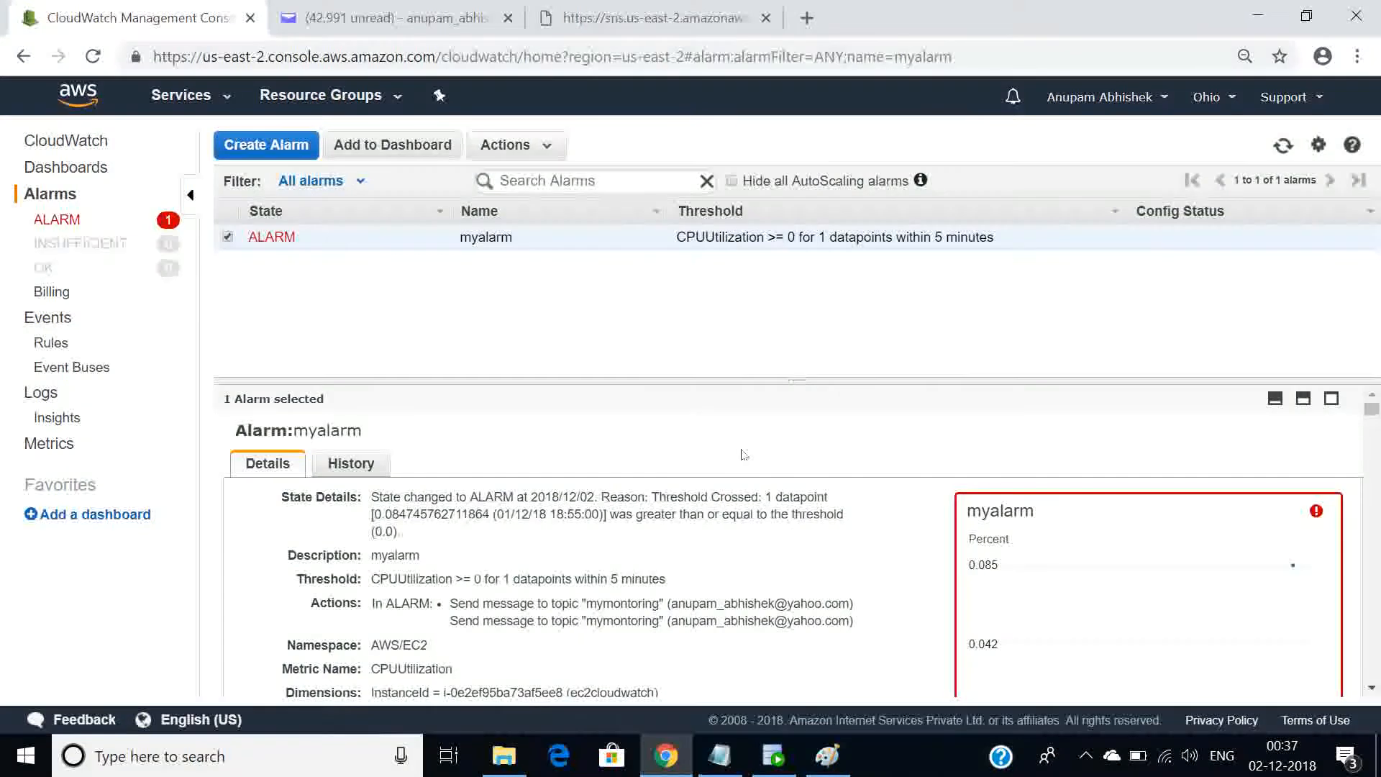